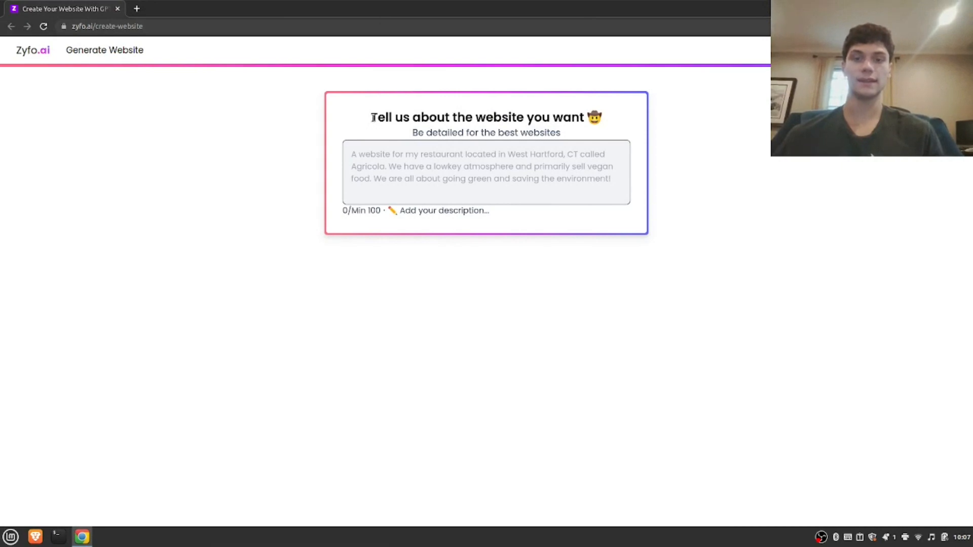
Submit a website description for the hot dog restaurant Jon's Dogs, selling hot dogs by the sea shore with fries and drinks included
click(535, 159)
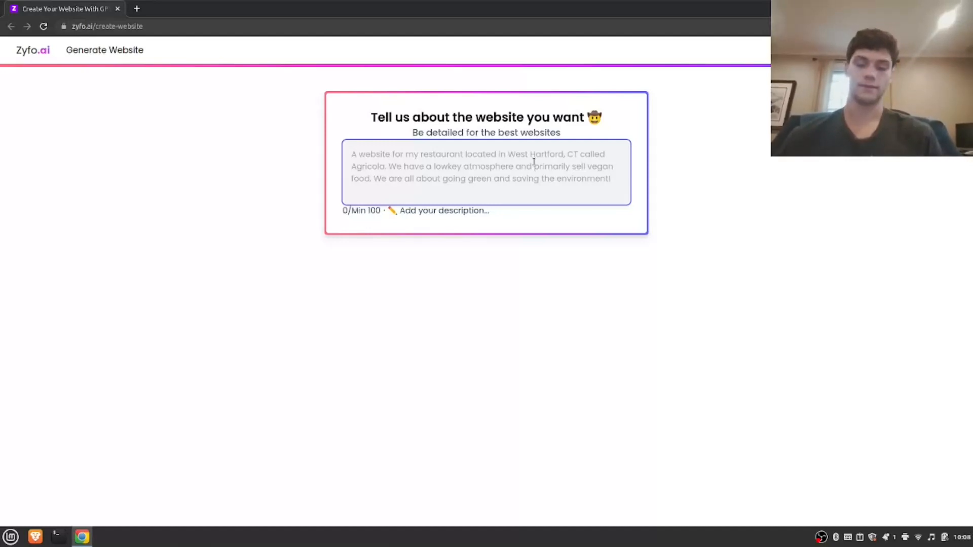
text(I want a website for my hot dog restaurant called Jon's Dogs. We sell hot dogs by the sea shore with fries and drinks included.)
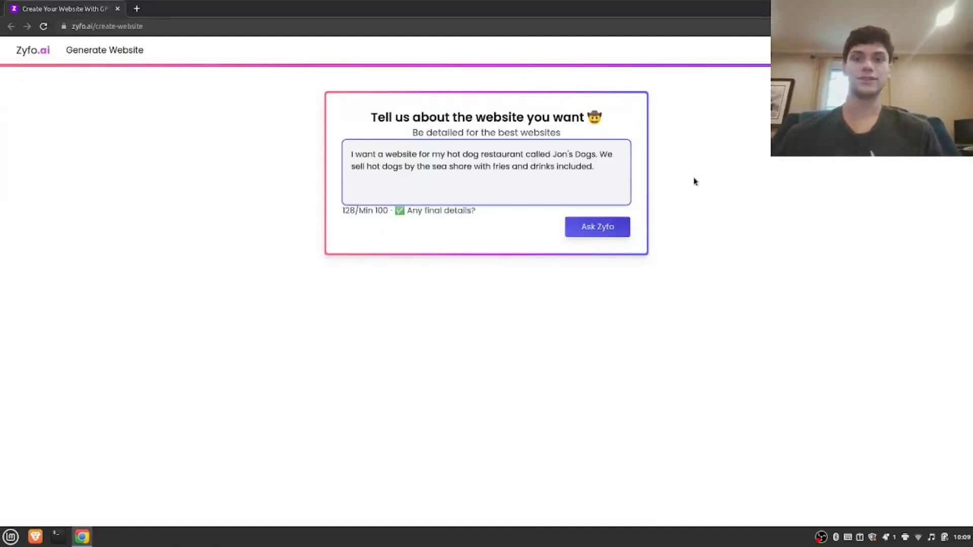
click(622, 231)
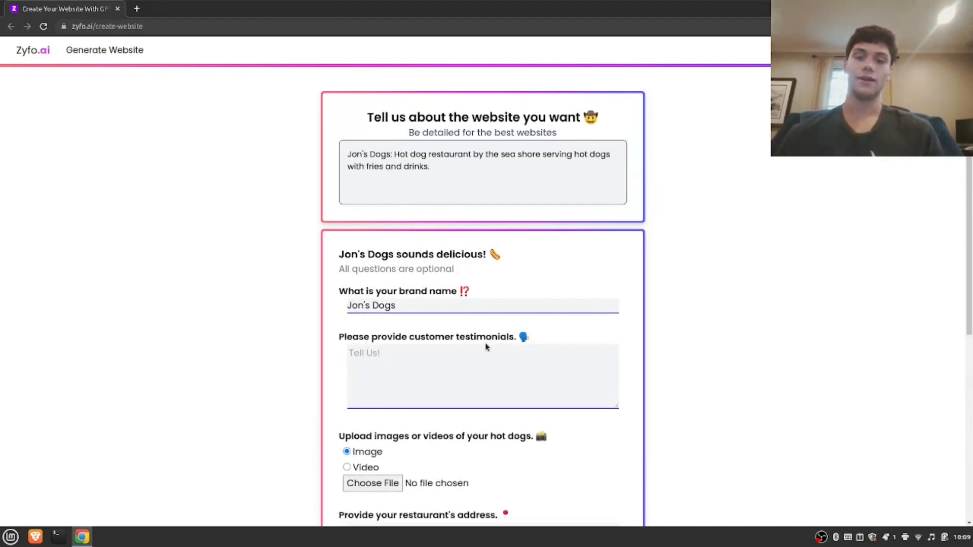
Review the optional brand questions for Jon's Dogs and continue without adding testimonials, images, address or menu
scroll(490, 368, down, 1)
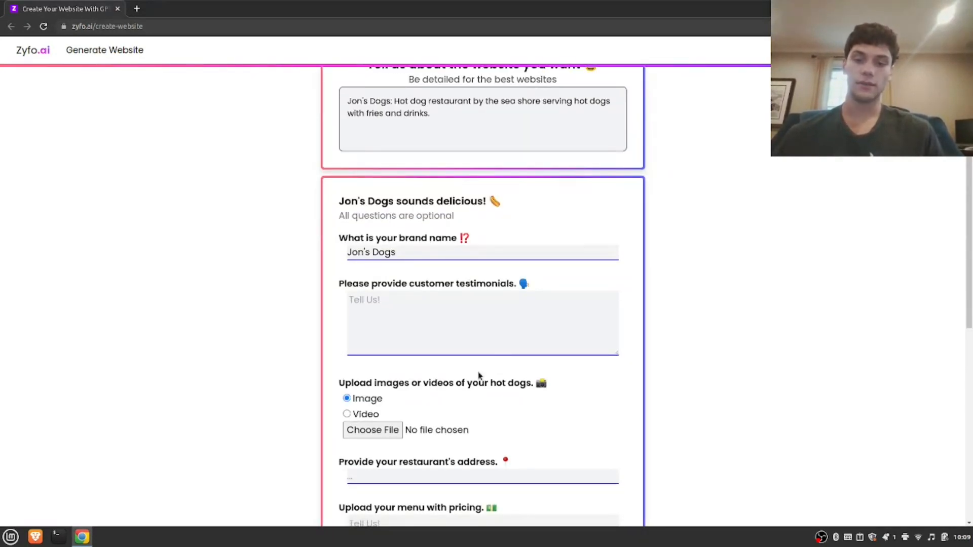
scroll(479, 375, down, 1)
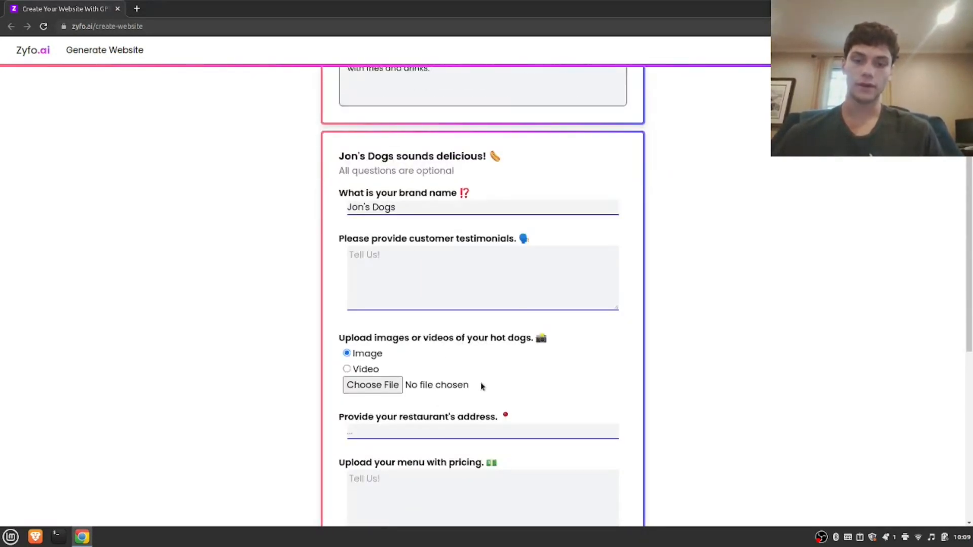
scroll(483, 388, down, 1)
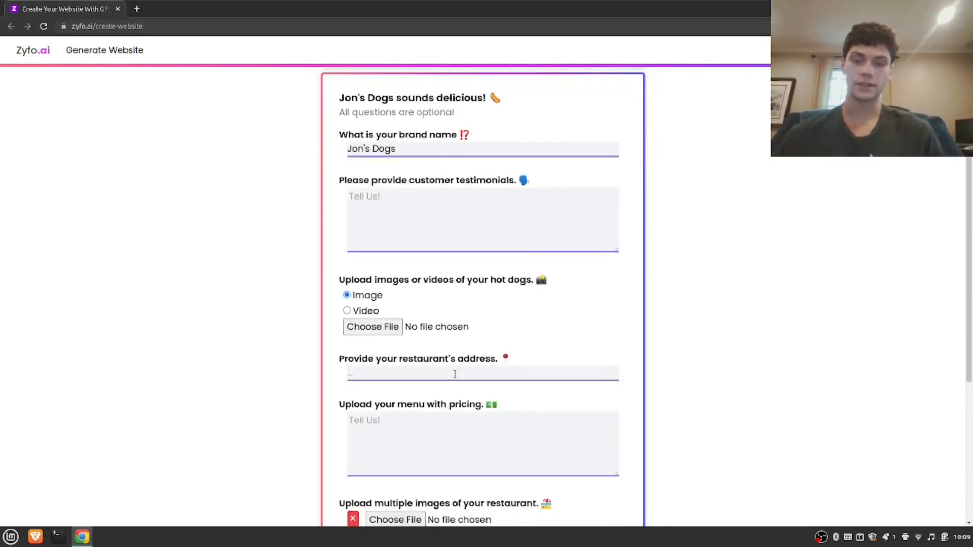
scroll(464, 436, down, 2)
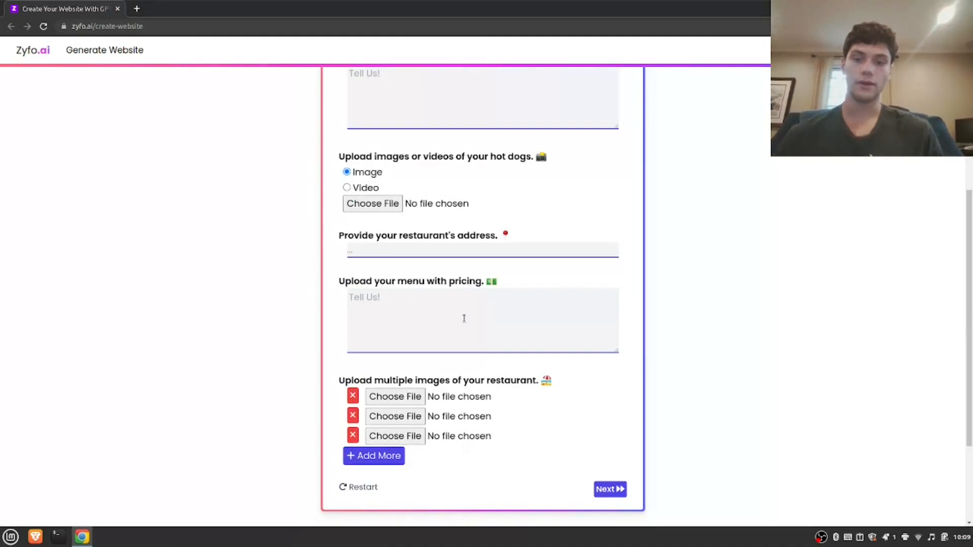
scroll(436, 333, up, 4)
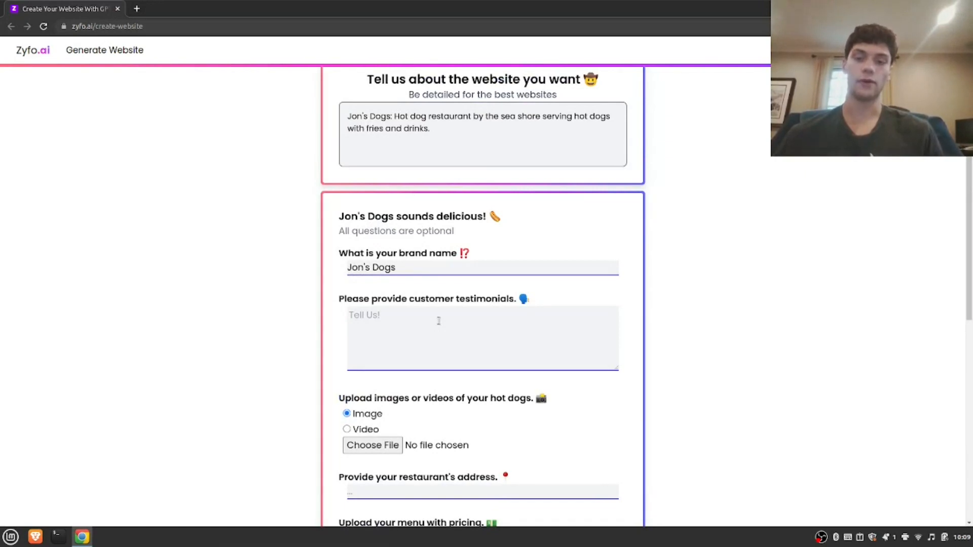
click(456, 321)
scroll(468, 329, down, 6)
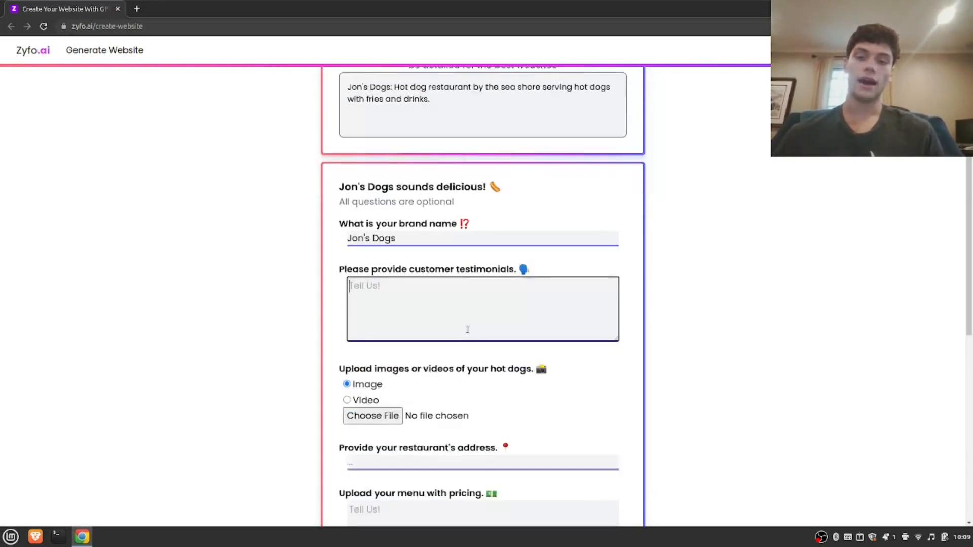
click(598, 358)
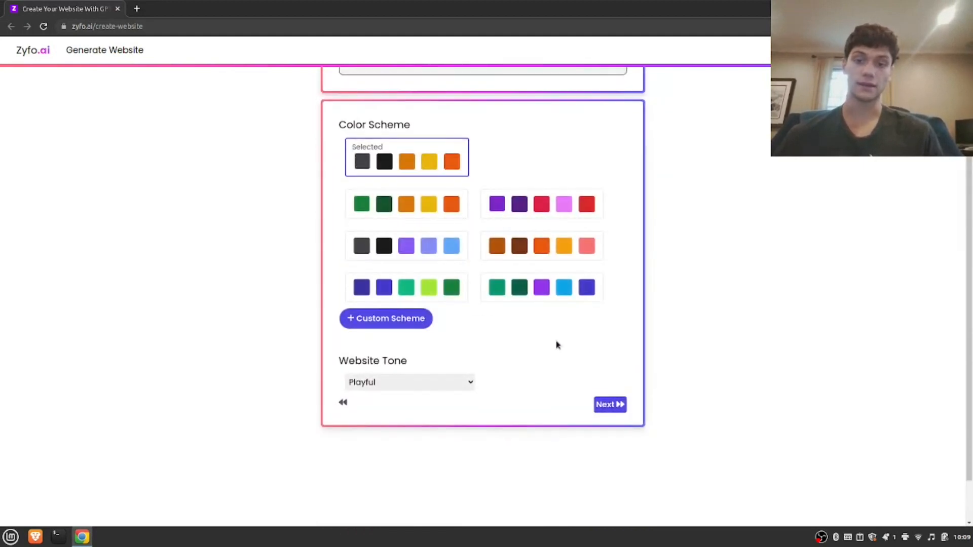
Keep the selected color scheme, set the website tone to Casual and continue to the website information
scroll(557, 345, up, 2)
scroll(557, 344, down, 1)
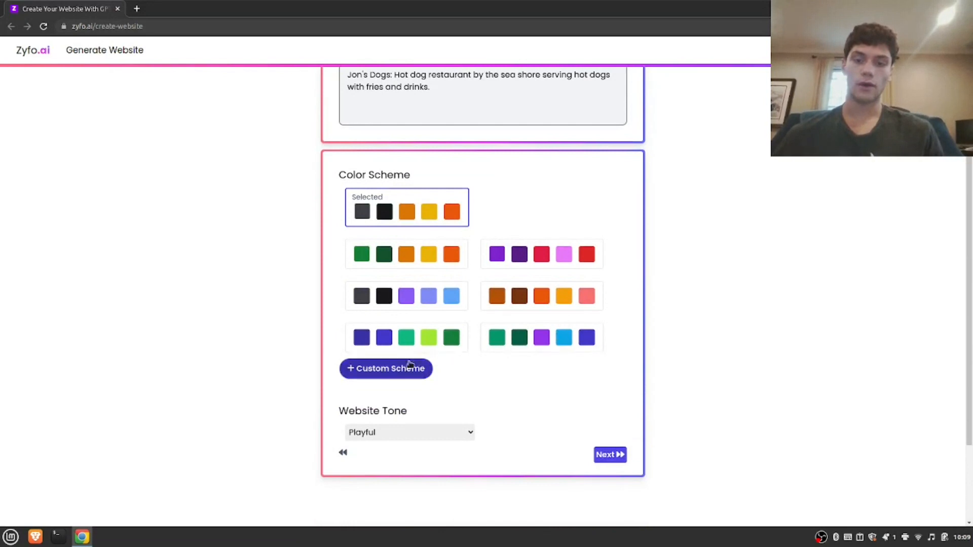
click(434, 433)
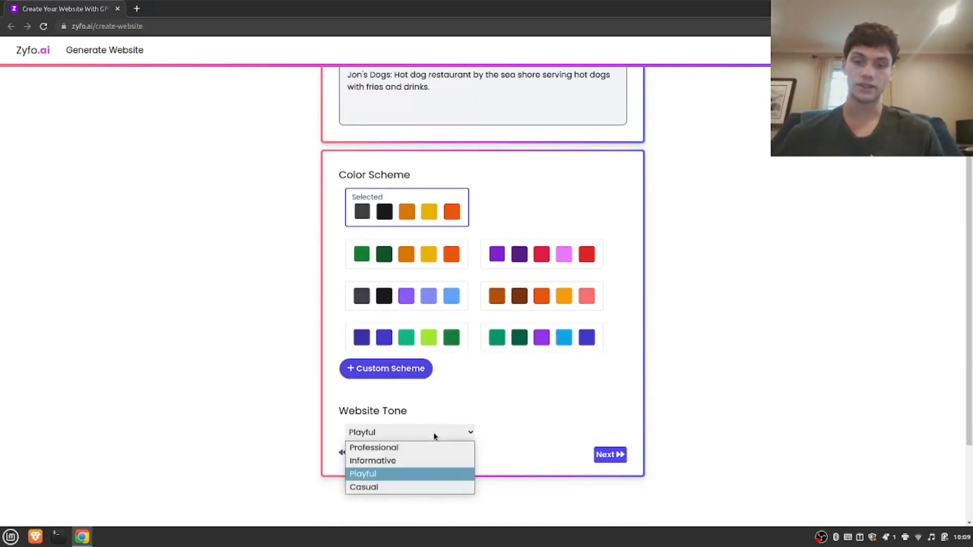
click(413, 486)
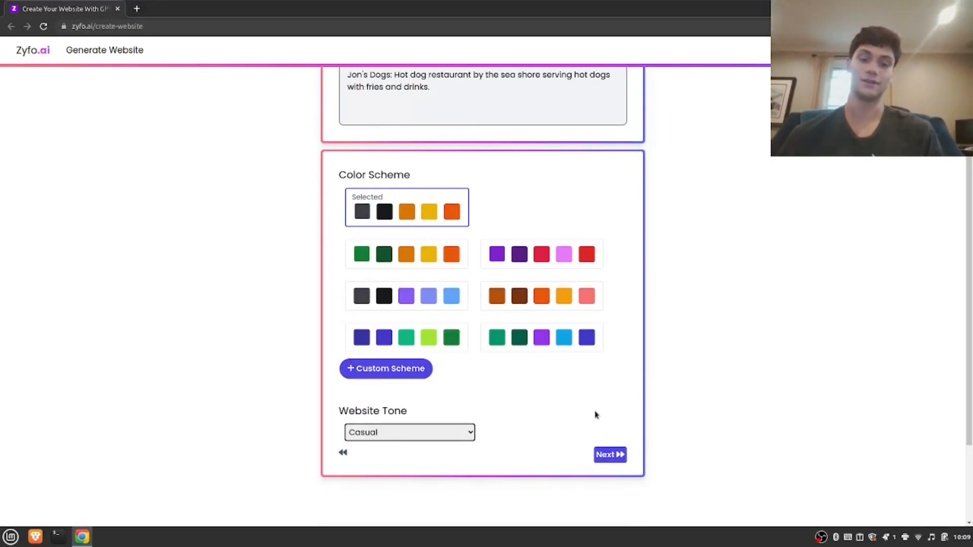
click(612, 455)
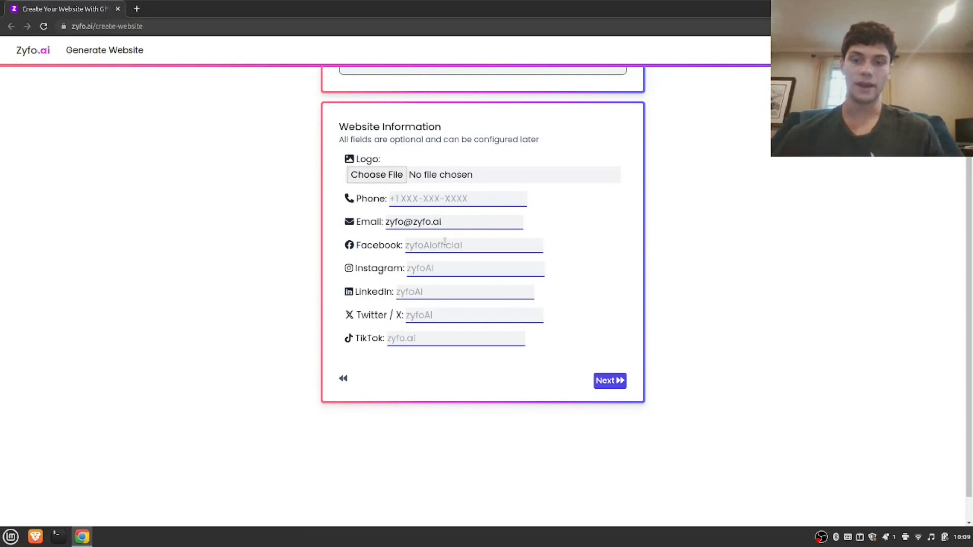
Fill in the Instagram handle jonsdawgs and the Twitter / X handle johnsdawgs, and clear the pre-filled contact email
click(424, 271)
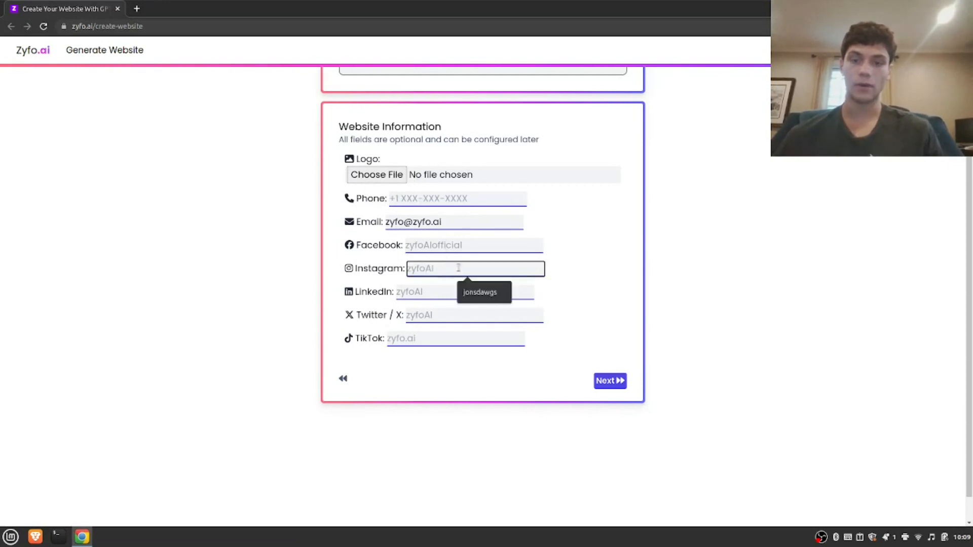
click(479, 293)
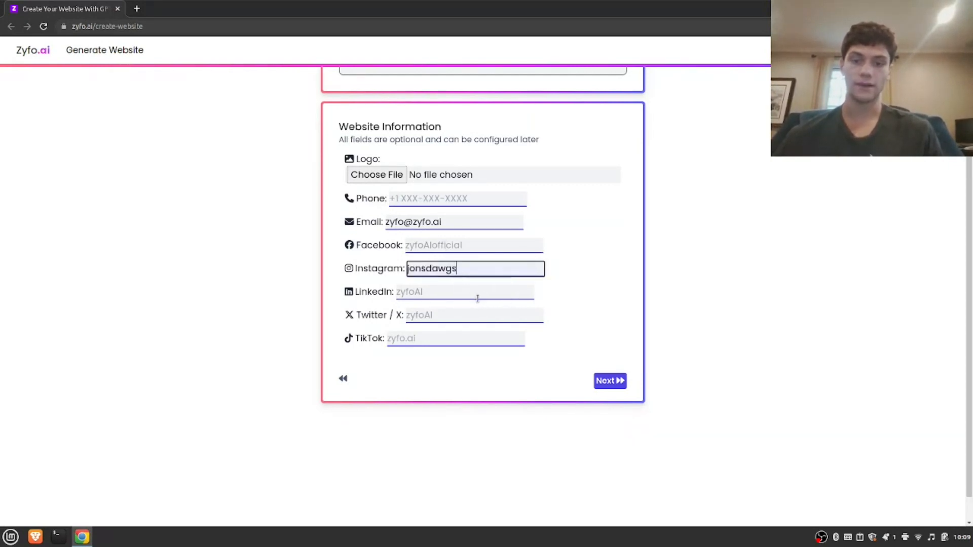
click(451, 312)
click(475, 337)
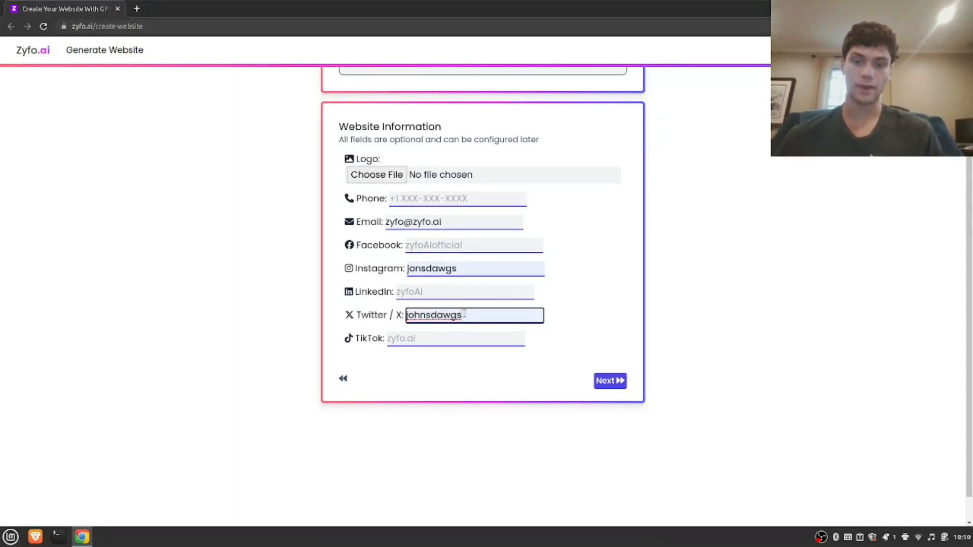
drag(450, 225, 384, 224)
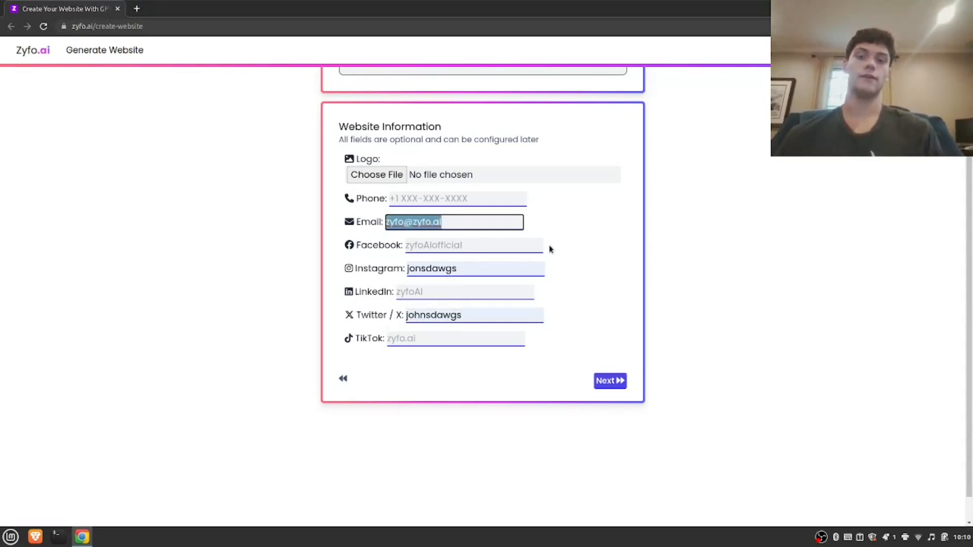
key(BackSpace)
click(598, 293)
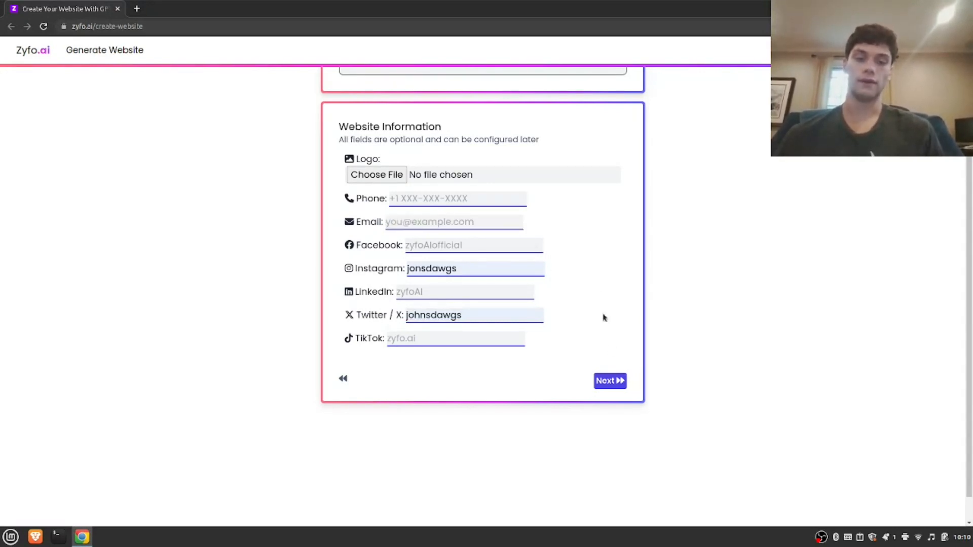
Continue to the website goals, keep all suggested goals selected and generate the website
click(610, 383)
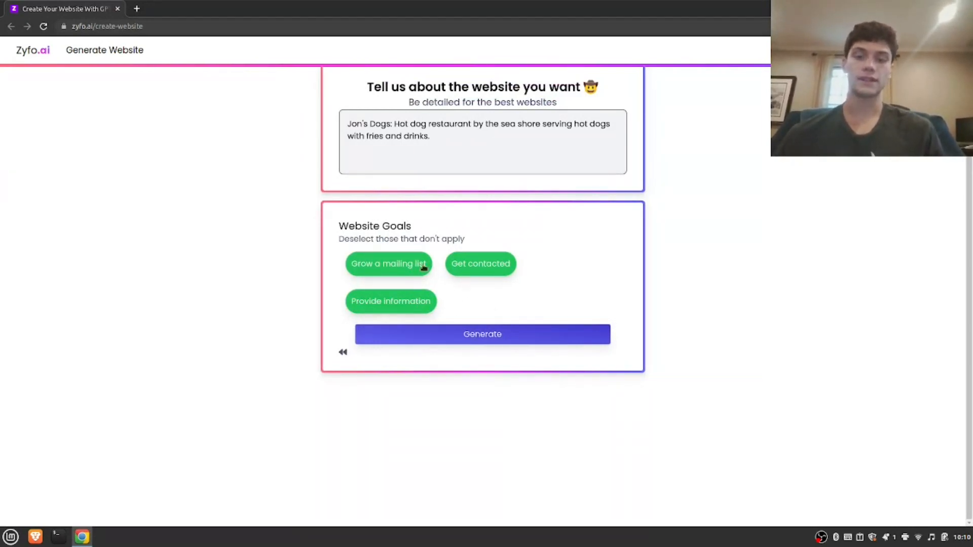
click(482, 335)
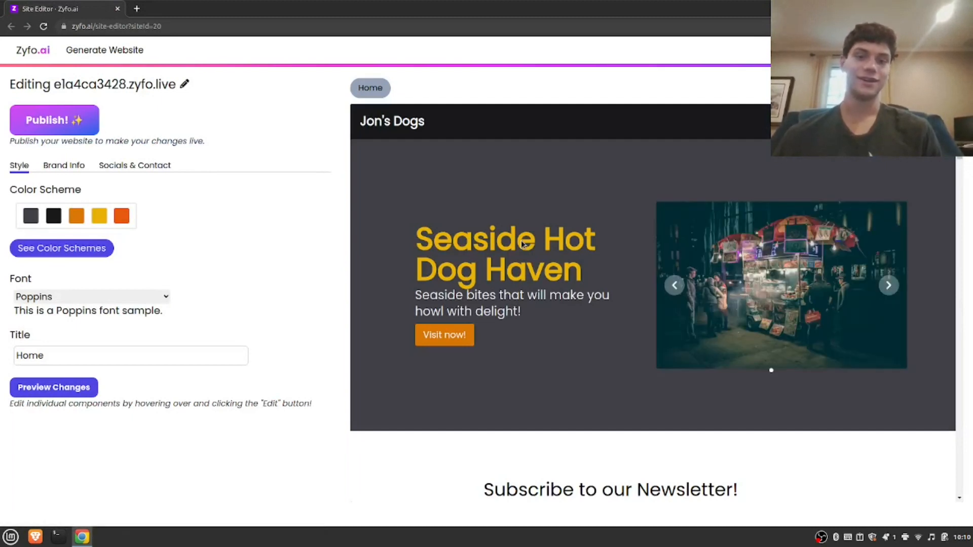
Edit the "Seaside Hot Dog Haven" section and replace its first gallery image with the loaded hot dog on newspaper from a "hot dog" search
mouse_move(573, 238)
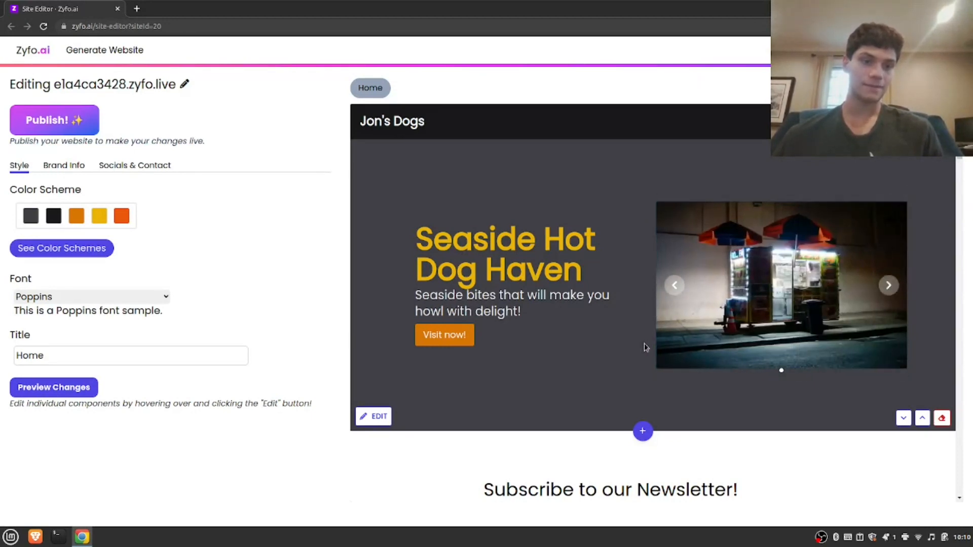
click(375, 416)
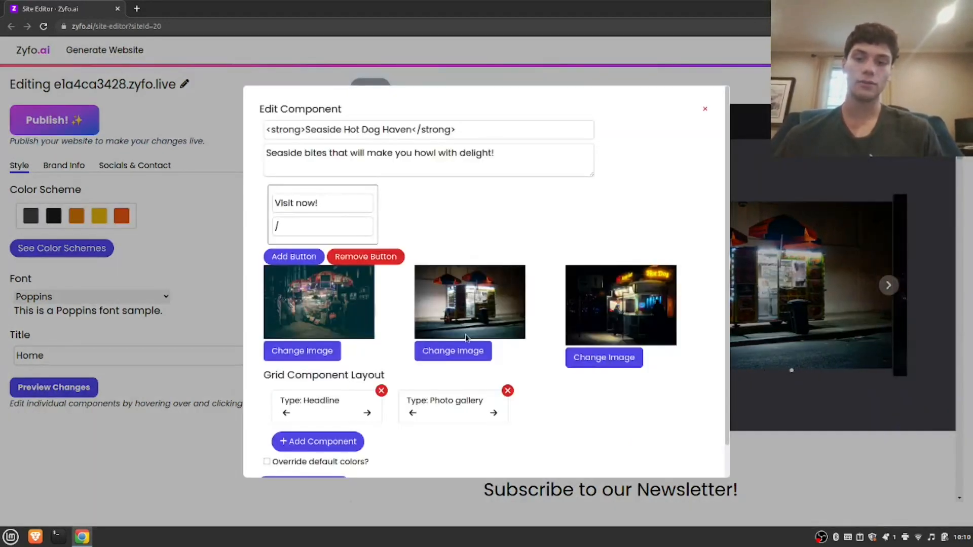
click(303, 355)
click(357, 280)
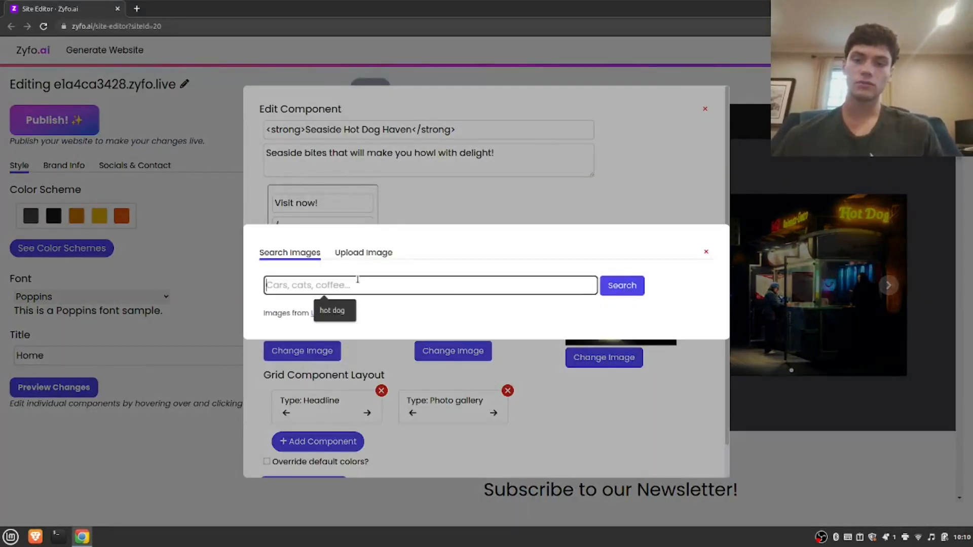
text(hot d)
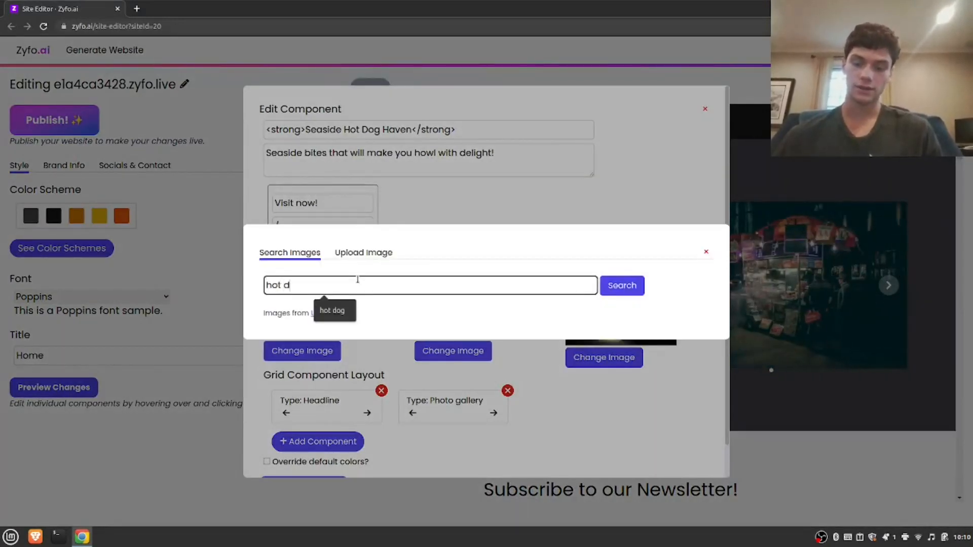
text(og)
click(606, 285)
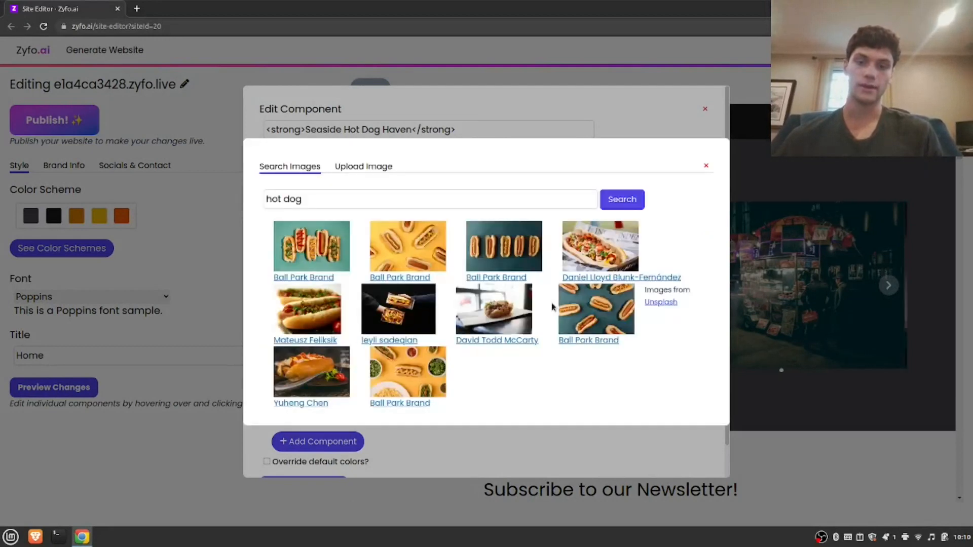
click(589, 253)
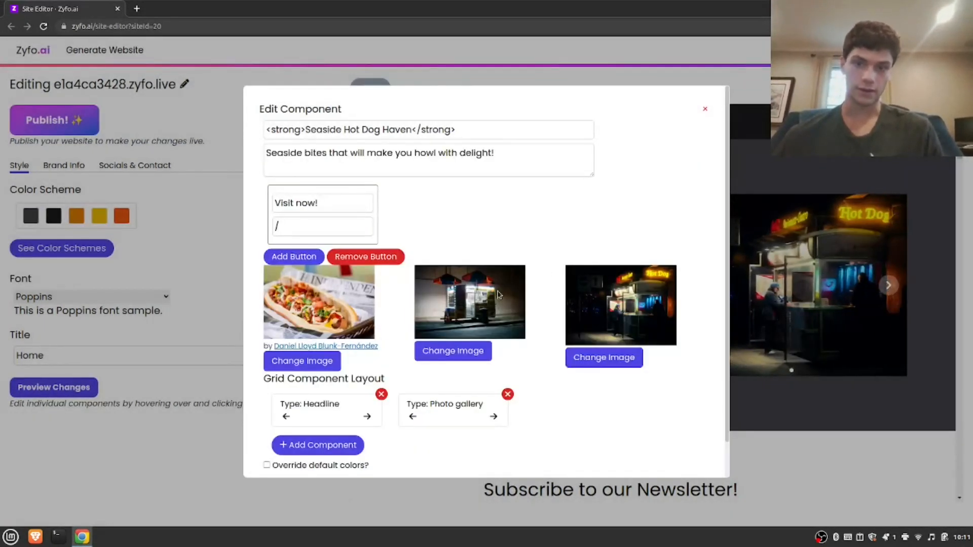
Replace the second gallery image with the puppy running on grass from a "dog" image search, and preview the section changes
click(464, 350)
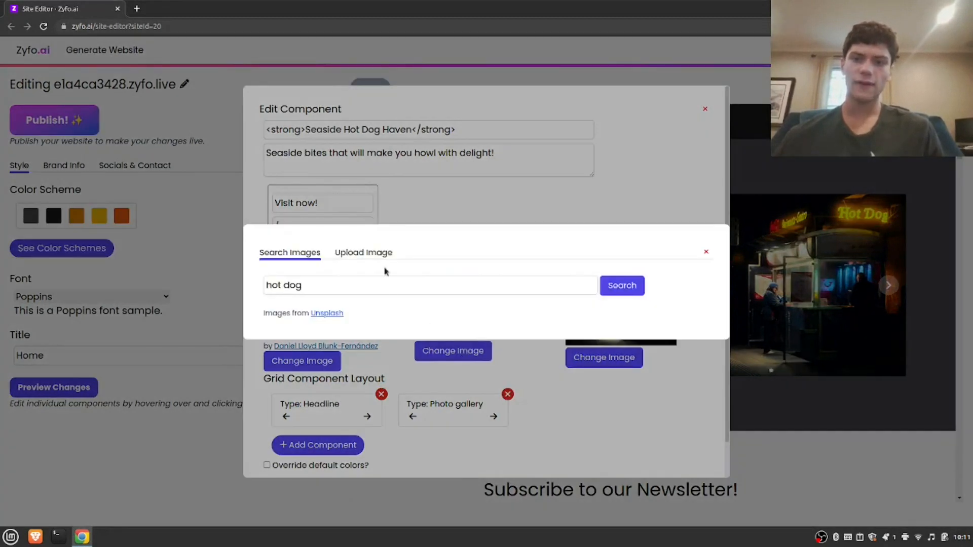
click(367, 254)
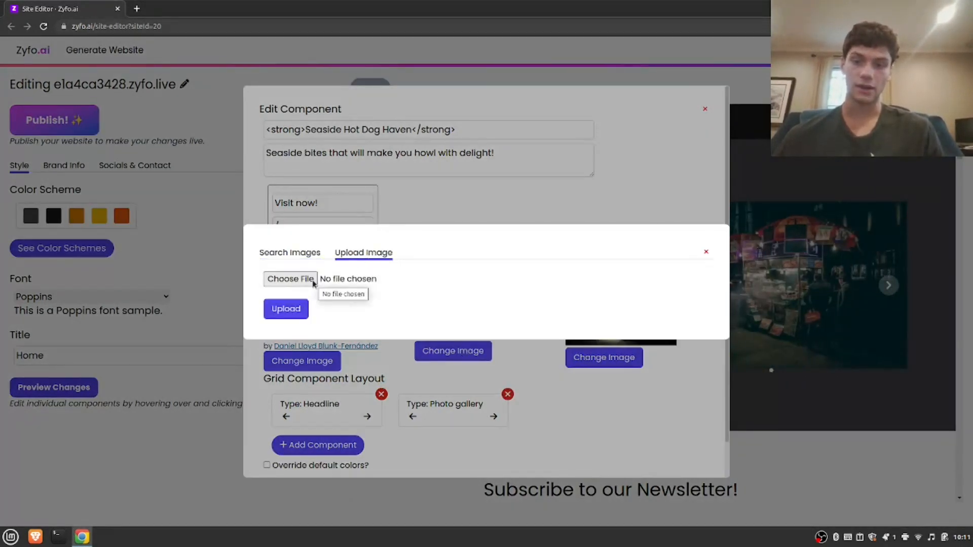
click(290, 252)
click(347, 284)
key(ctrl+a)
key(BackSpace)
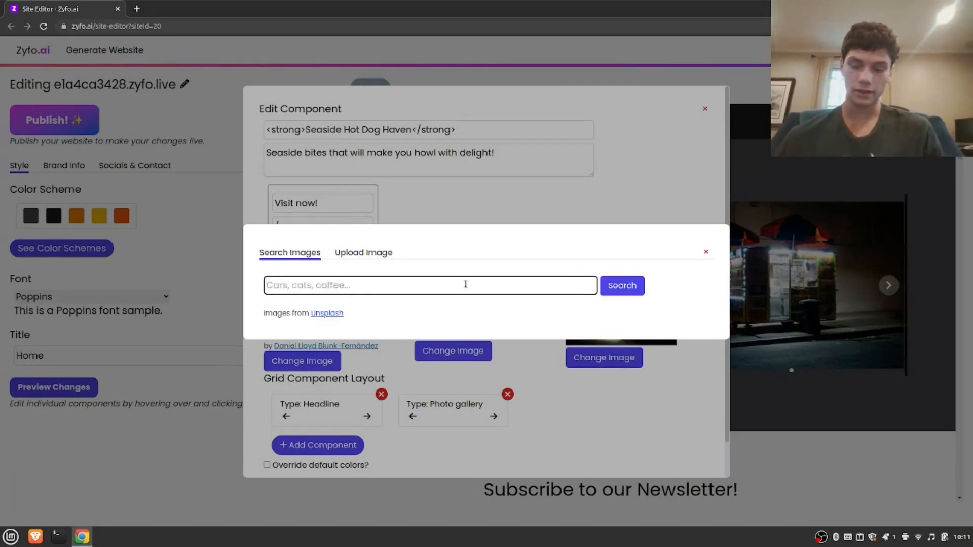
text(dog)
click(625, 293)
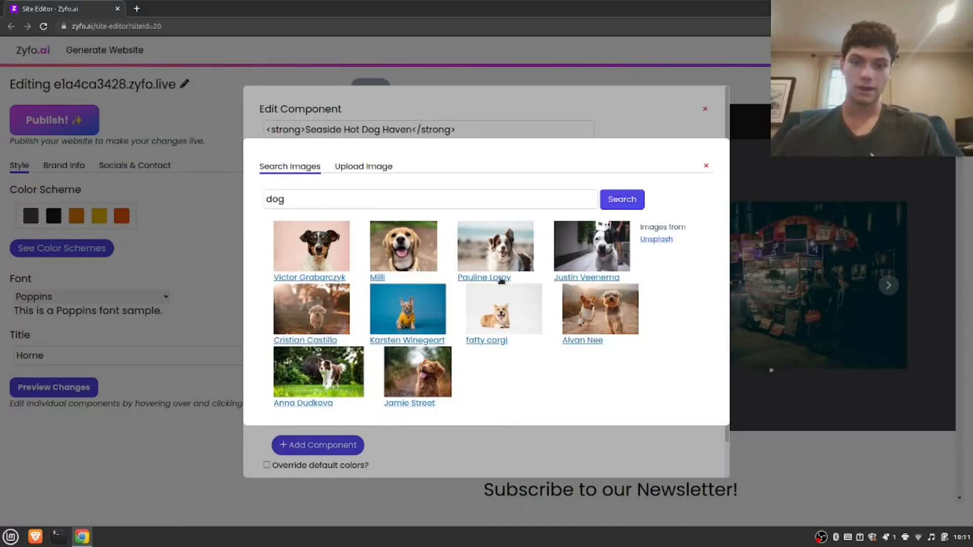
click(335, 311)
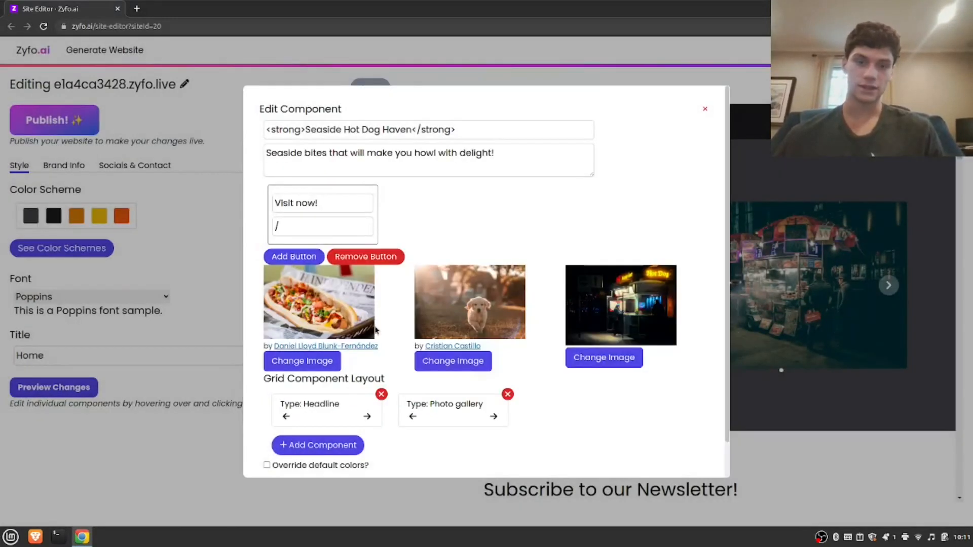
scroll(316, 453, down, 1)
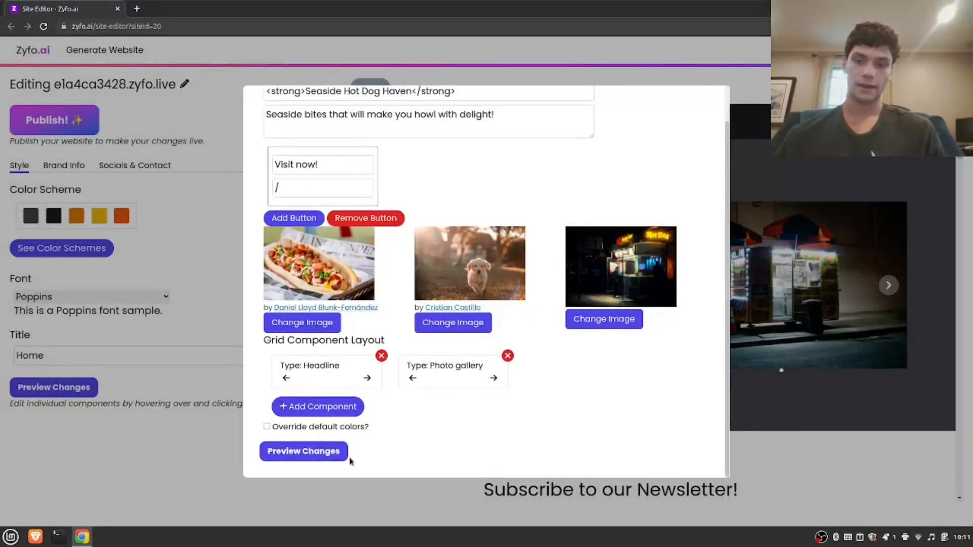
click(314, 453)
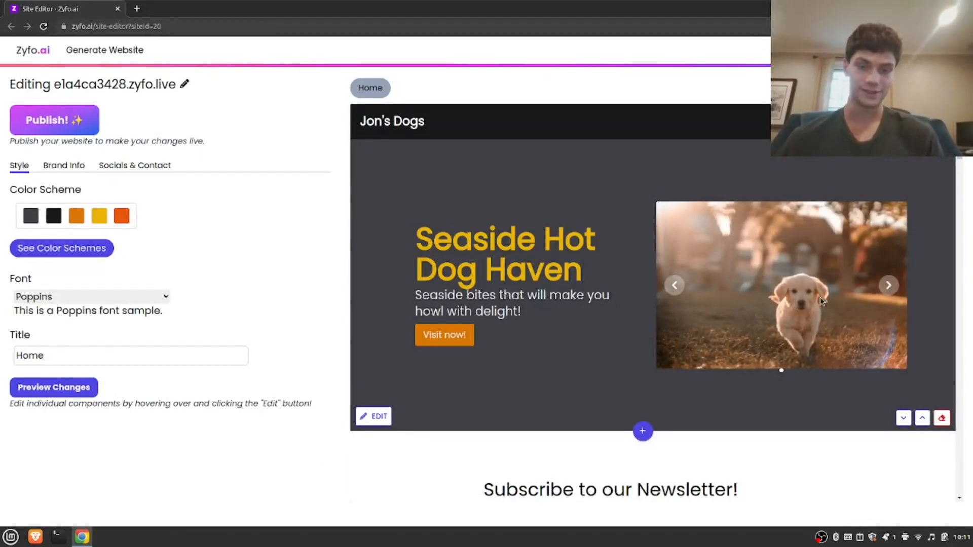
Edit the home page's Menu section and append "We also sell hamburgers. See more information on the menu page!" to its description
scroll(584, 374, down, 2)
scroll(585, 375, down, 10)
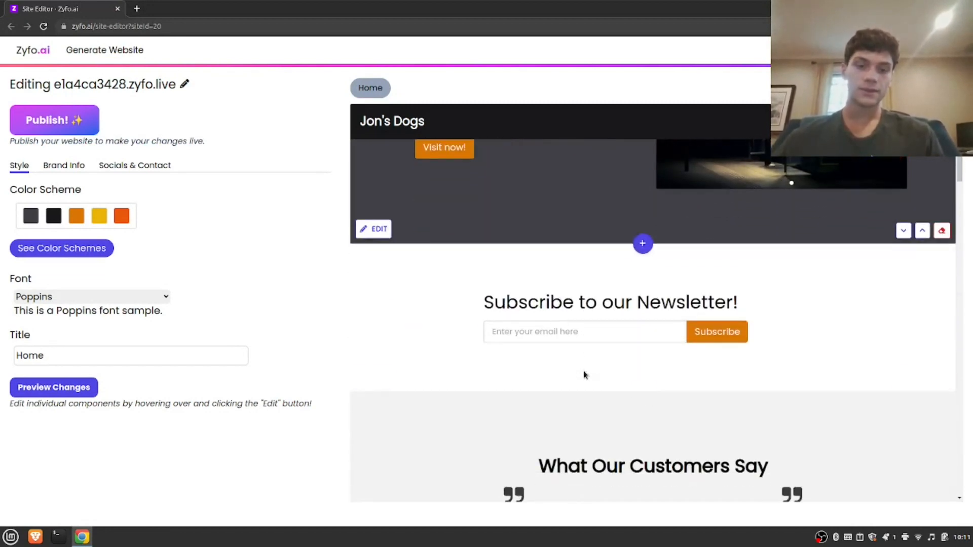
scroll(567, 412, down, 10)
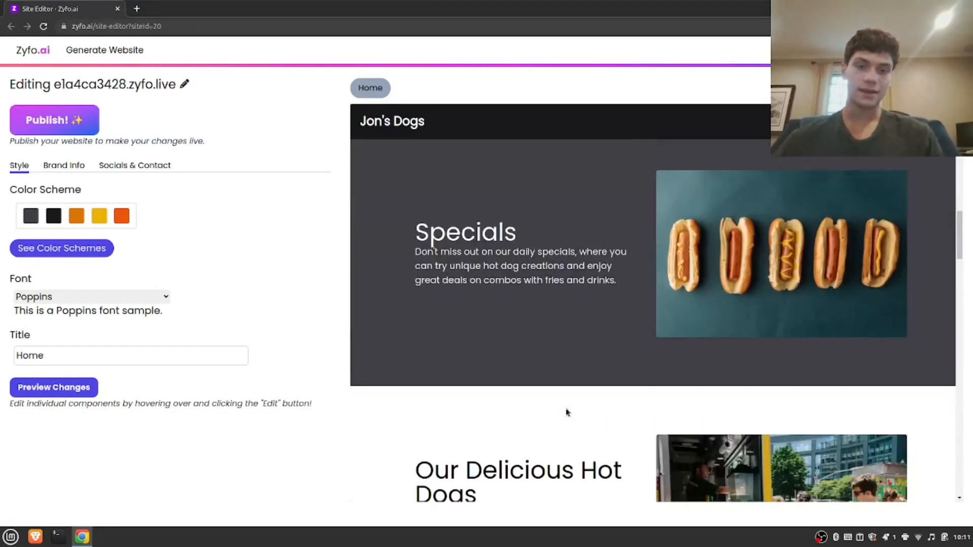
scroll(559, 379, down, 1)
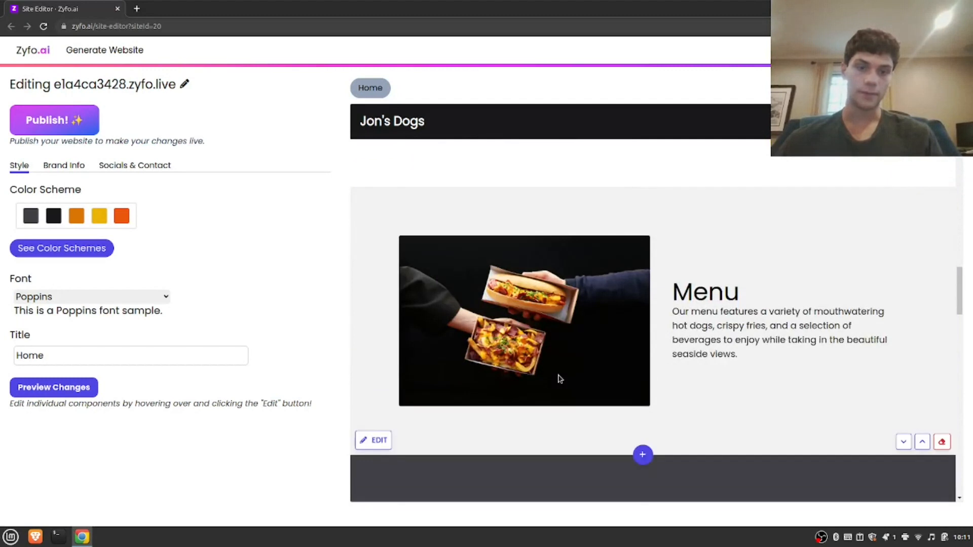
click(386, 431)
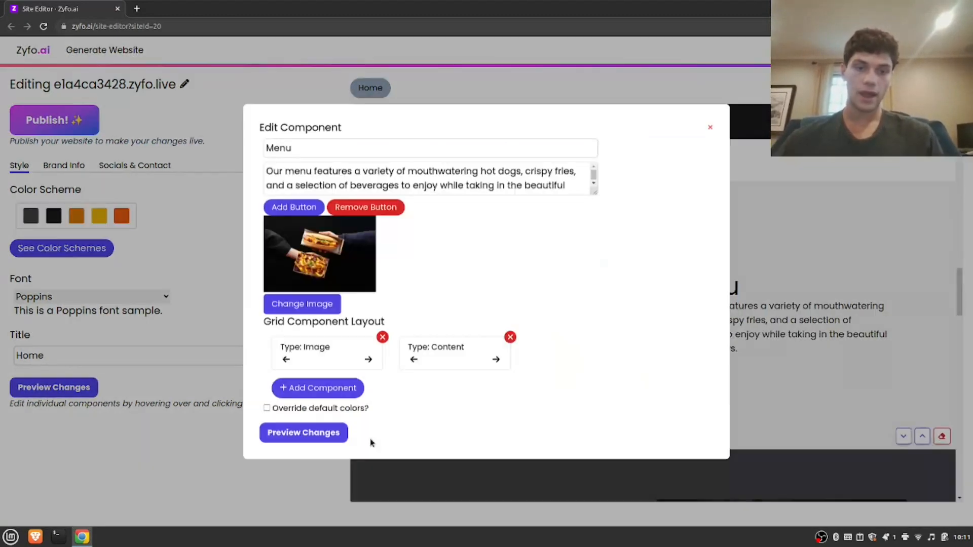
scroll(481, 188, down, 1)
click(481, 189)
scroll(481, 189, up, 1)
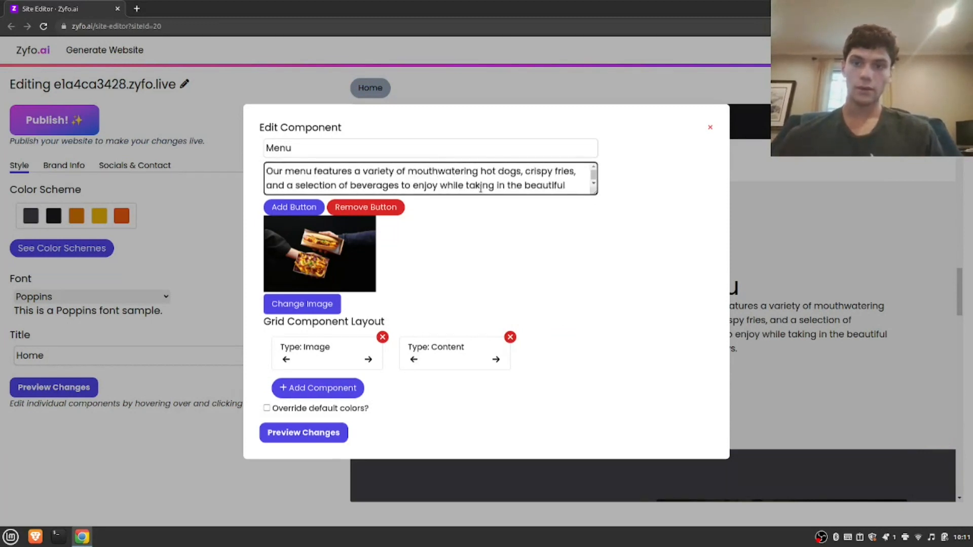
scroll(480, 188, down, 1)
text(We also sell)
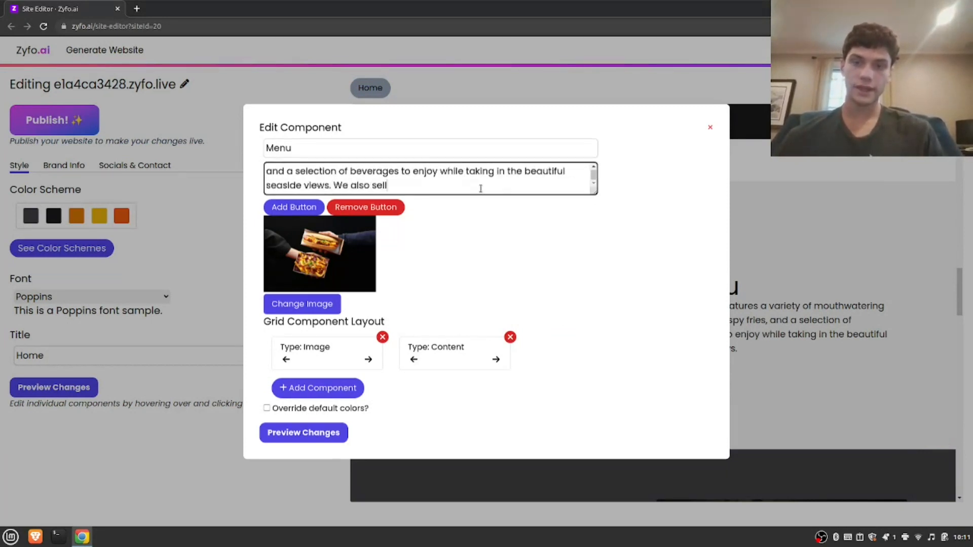
text( hamb)
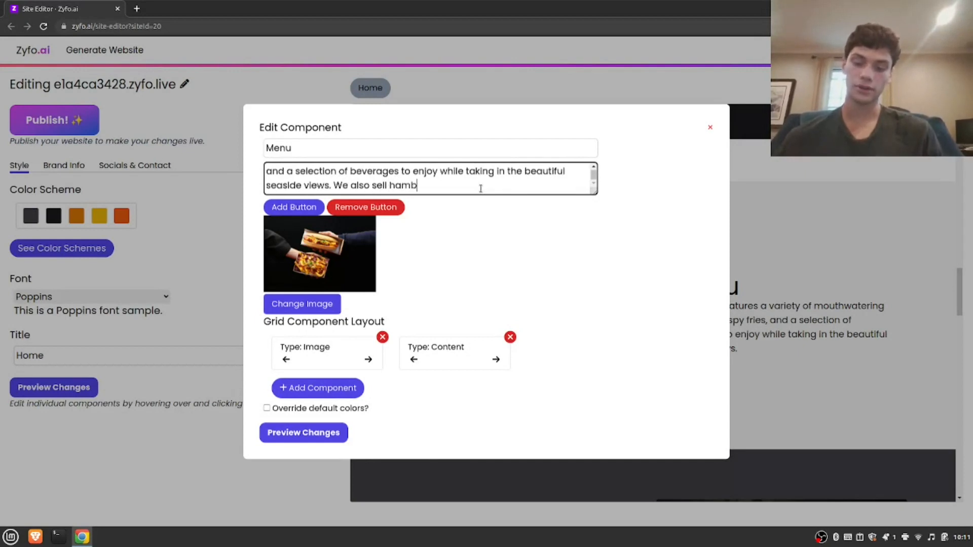
text(urgers. See more informa)
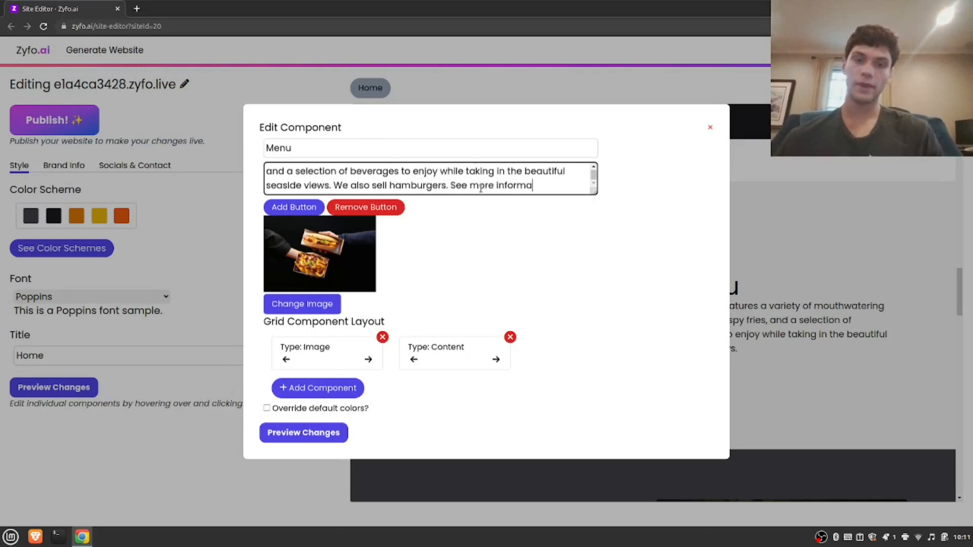
text(tion on the menu page!)
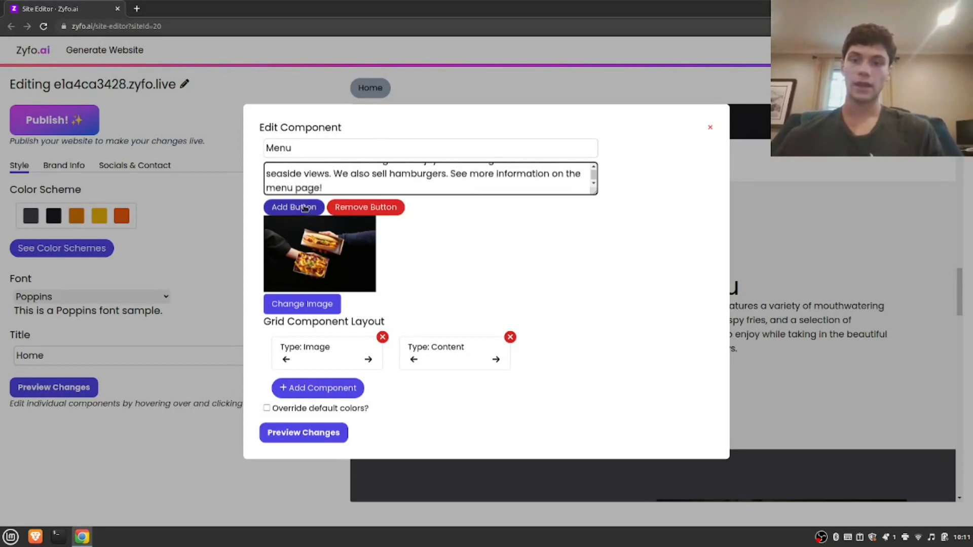
Add a button labelled "See Menu" that links to /menu in the Menu section, and preview the section changes
click(309, 209)
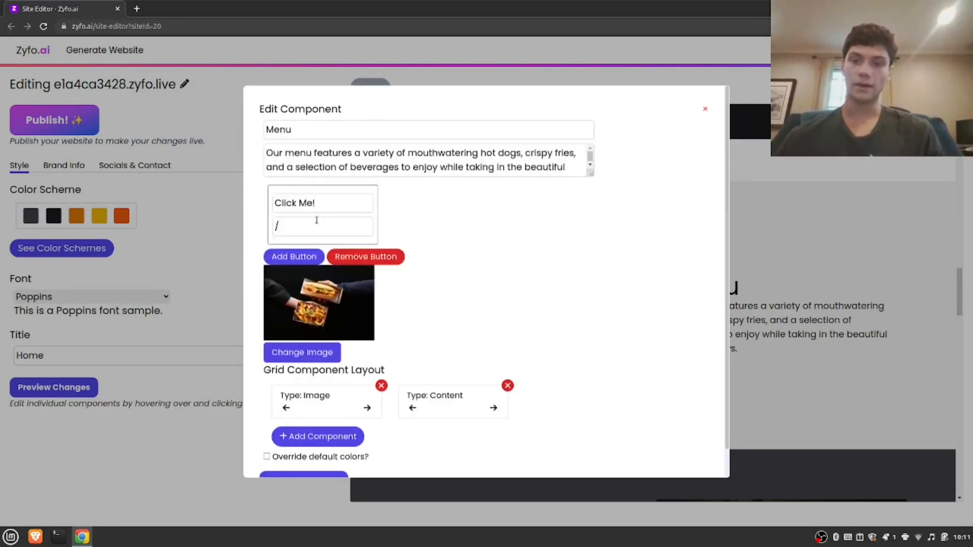
drag(324, 204, 270, 205)
text(See Menu)
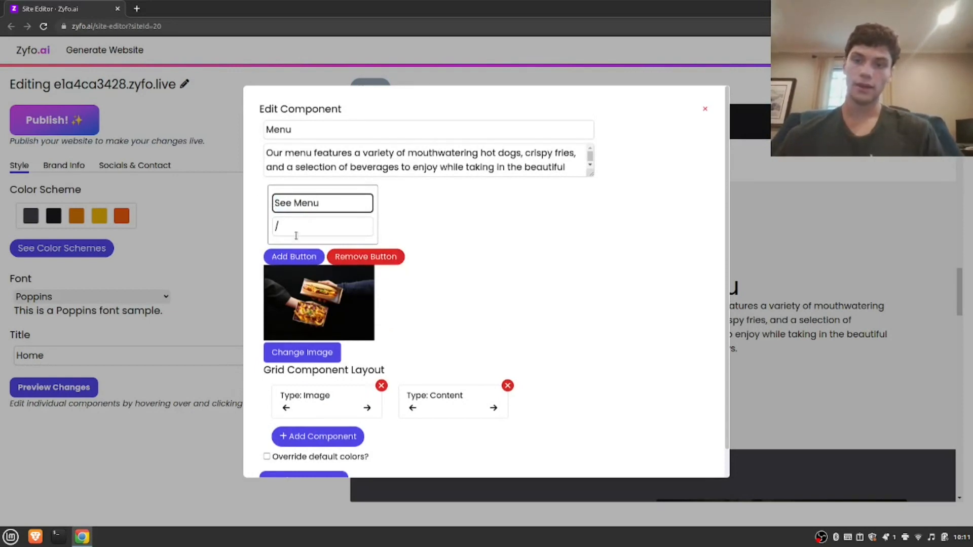
click(296, 234)
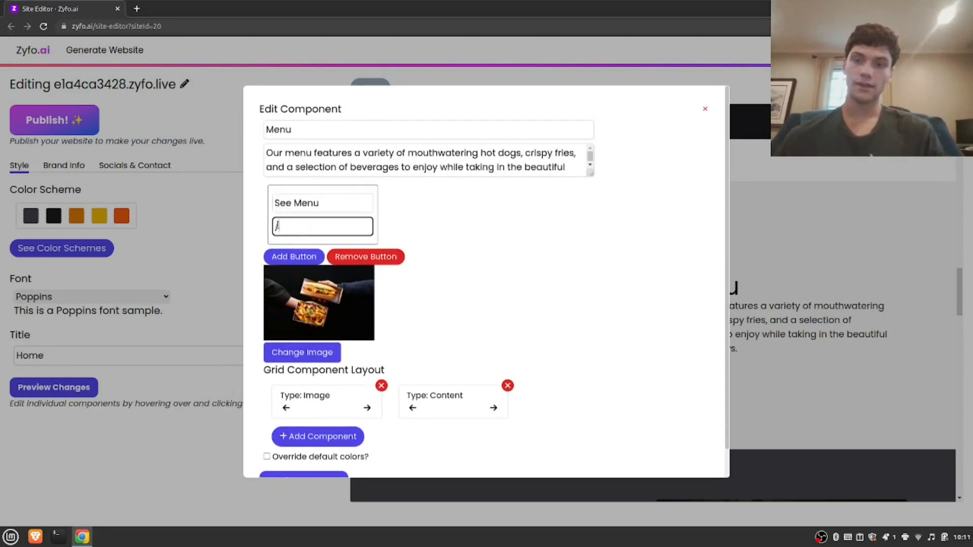
text(menu)
drag(317, 227, 272, 227)
click(328, 227)
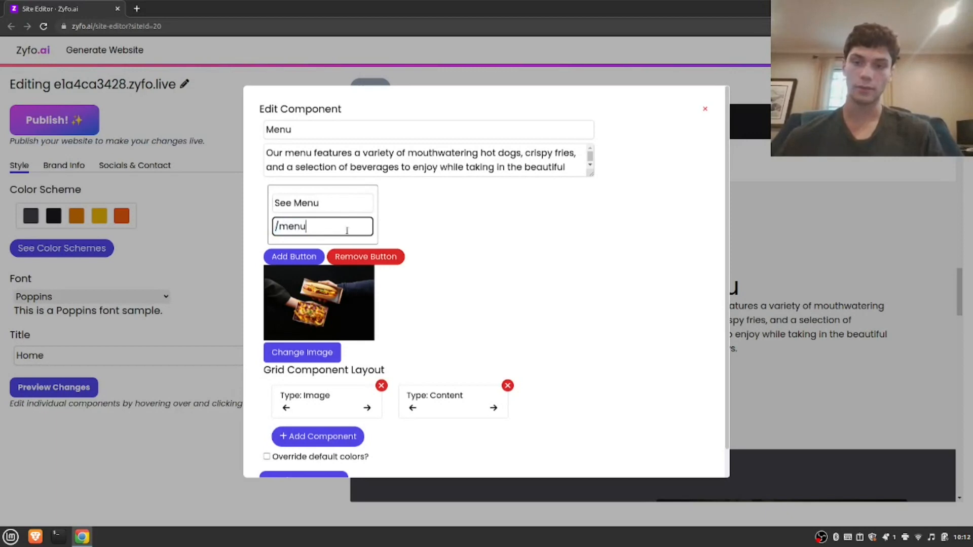
scroll(426, 304, down, 2)
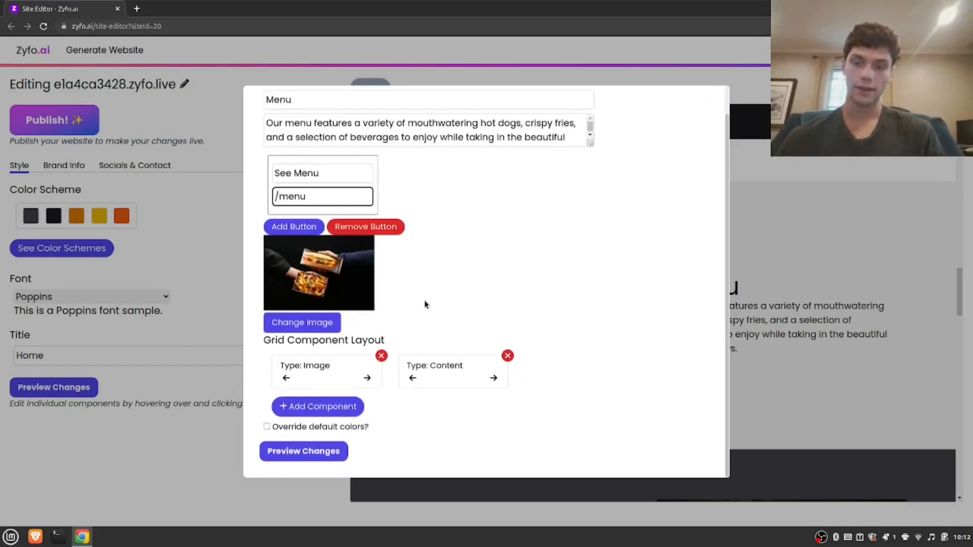
click(327, 456)
Test the See Menu button in the home page preview and dismiss the resulting dialog
scroll(456, 341, down, 15)
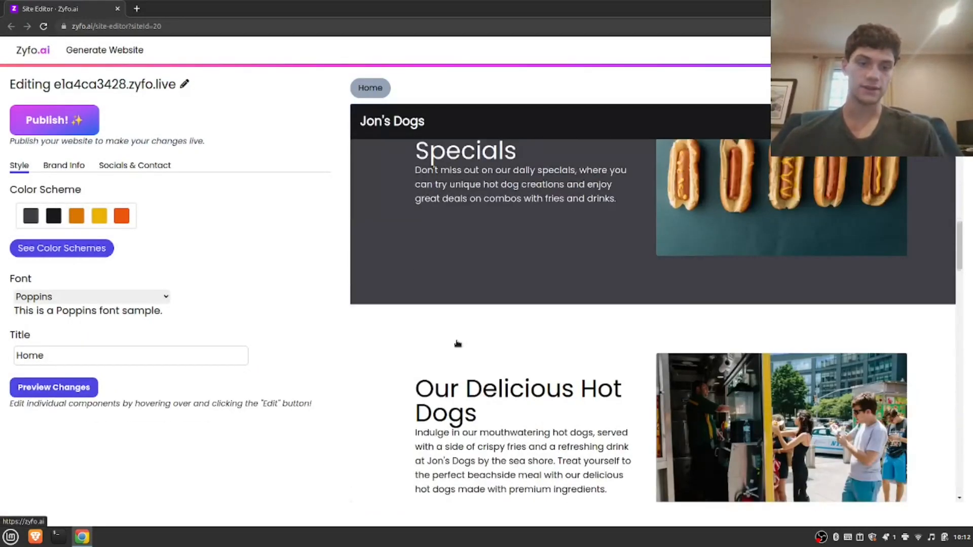
scroll(456, 345, down, 1)
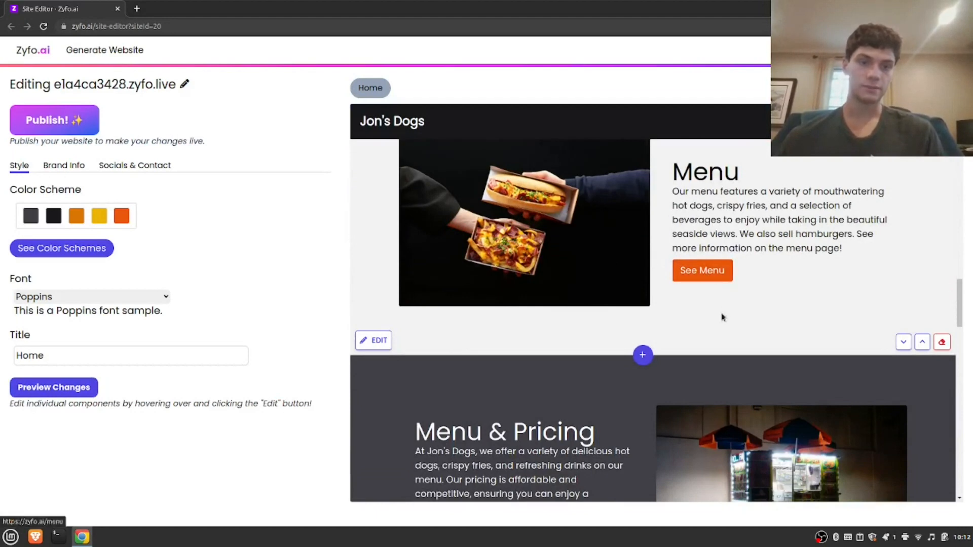
click(705, 270)
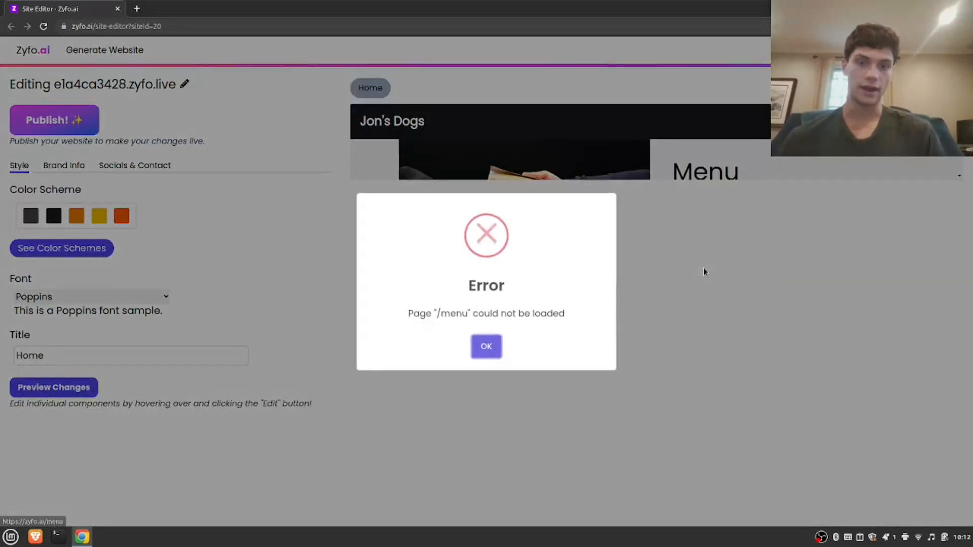
click(486, 347)
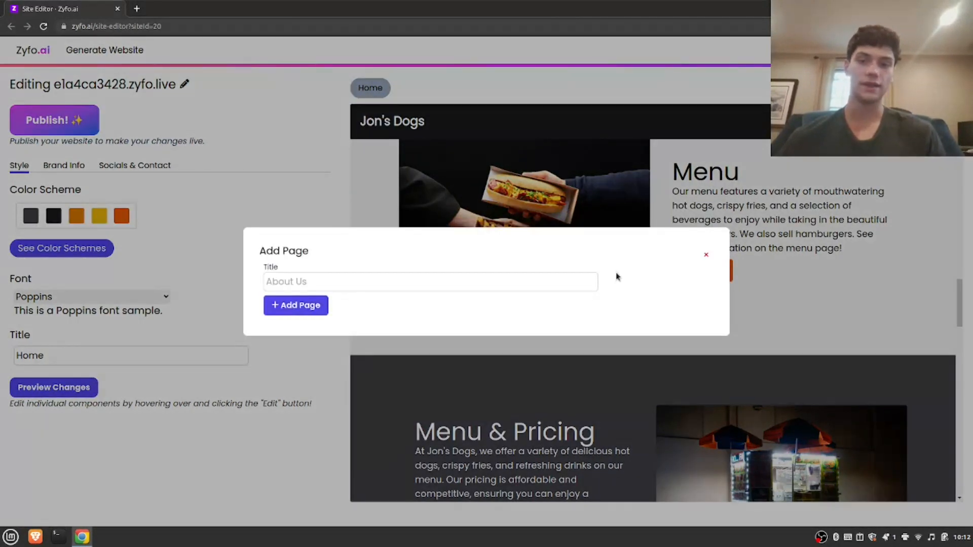
Add a new page titled "menu" to the website
click(451, 282)
text(menu)
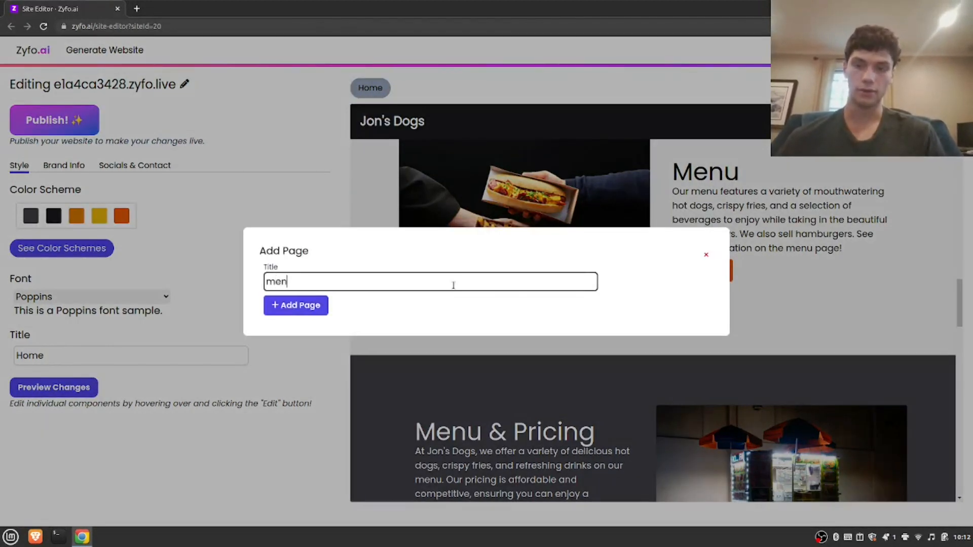
click(304, 305)
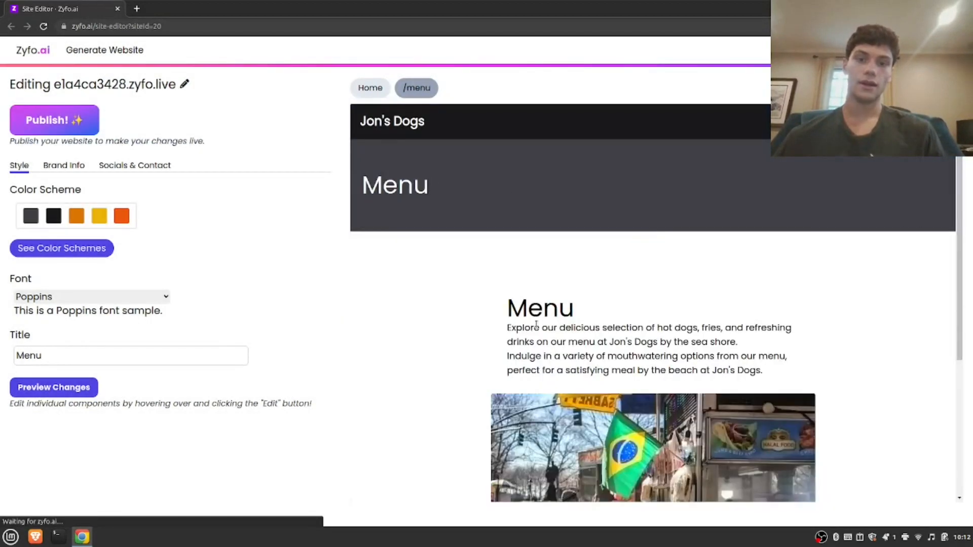
Edit the Menu section on the /menu page, enlarge its description box and duplicate the "Indulge in a variety" list item twice
scroll(537, 319, down, 4)
scroll(536, 318, up, 2)
scroll(580, 337, down, 2)
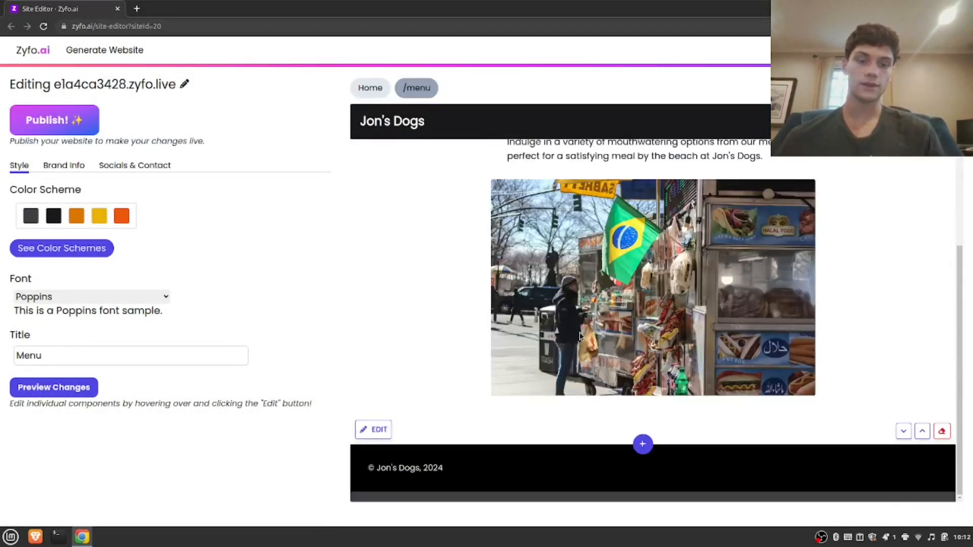
click(374, 429)
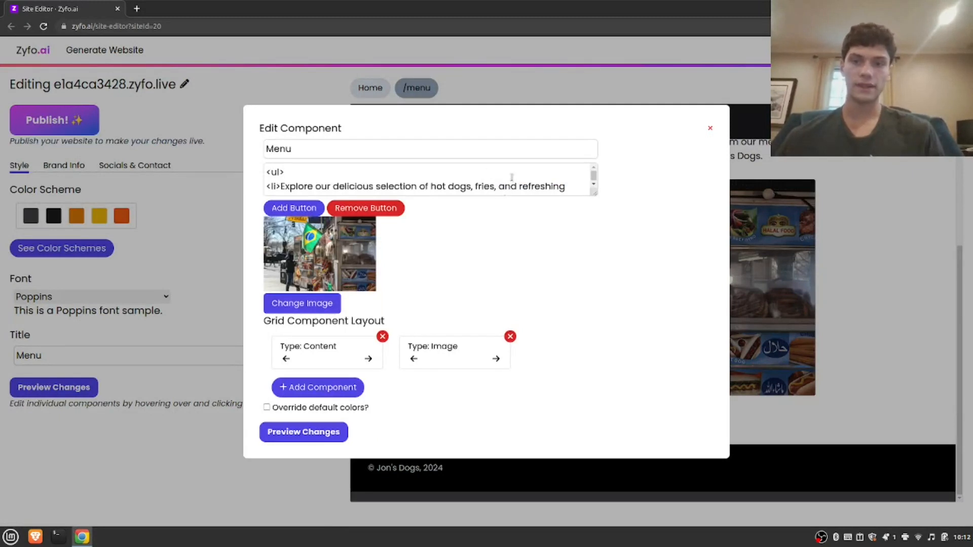
drag(593, 189, 593, 298)
click(561, 211)
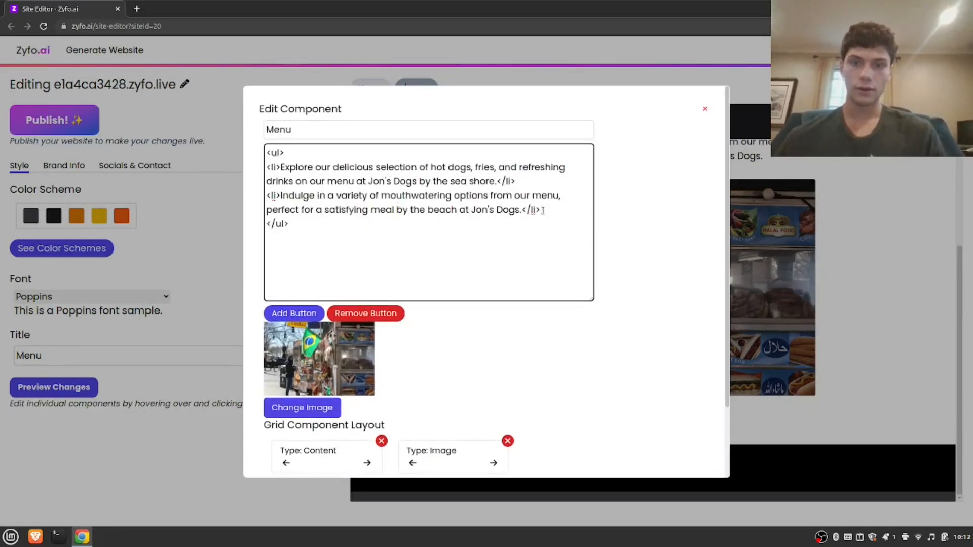
drag(543, 209, 273, 199)
key(ctrl+c)
key(Right)
key(Return)
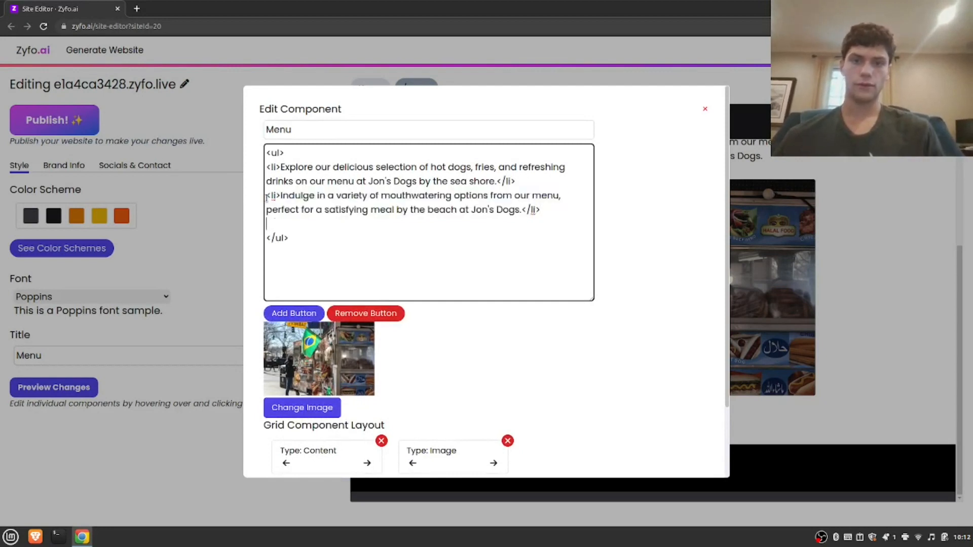
key(ctrl+v)
key(Return)
key(ctrl+v)
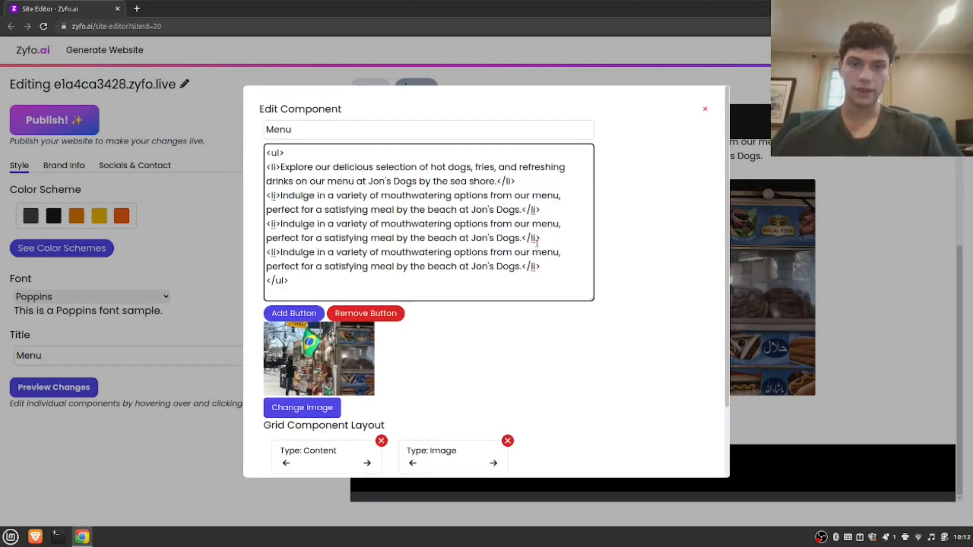
Replace the text of the two duplicated list items with "Soda" and "Clams", keeping the li tags
drag(522, 239, 280, 223)
key(BackSpace)
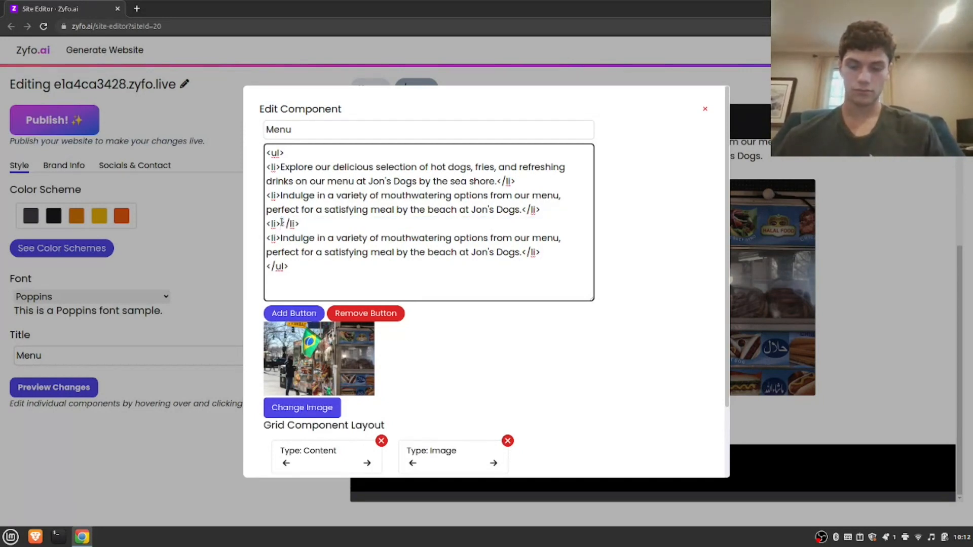
text(Sode)
key(BackSpace)
text(a)
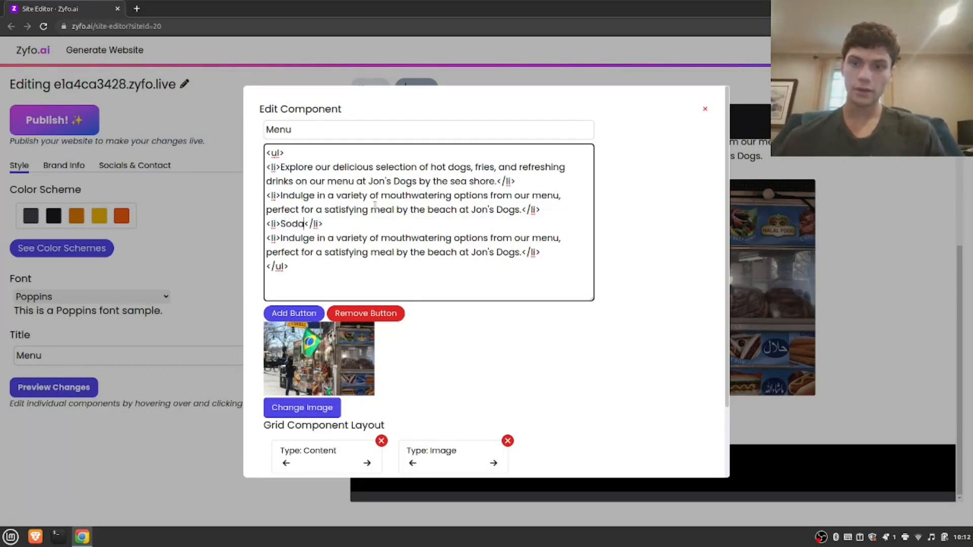
drag(522, 252, 283, 240)
key(BackSpace)
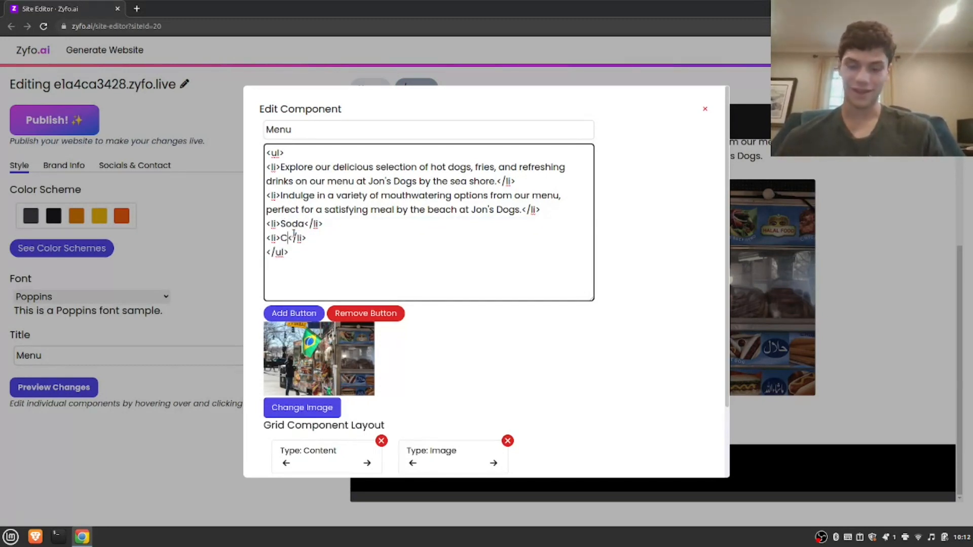
Replace the section's image with the brown FOOD and MENU covers photo from a "menu" image search, and preview the section changes
scroll(417, 356, down, 3)
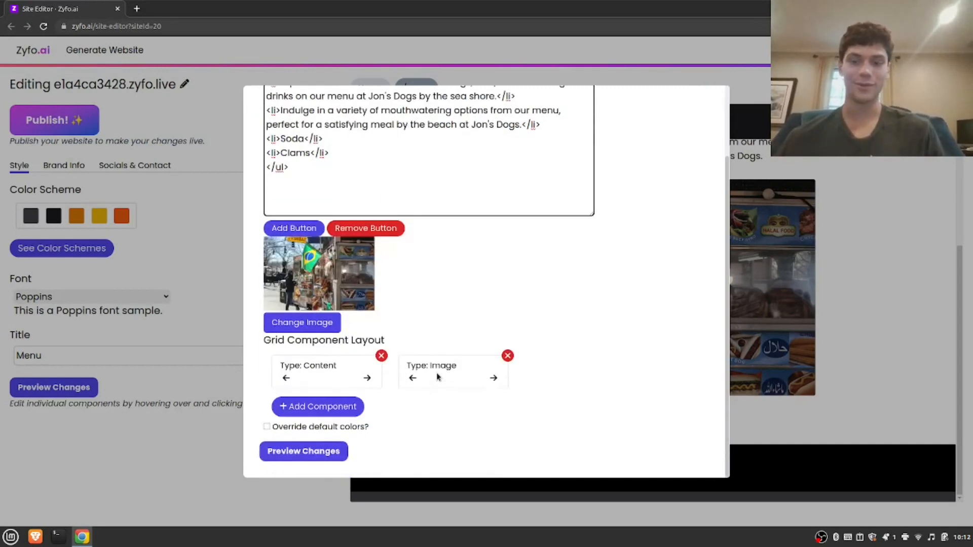
click(321, 324)
click(362, 289)
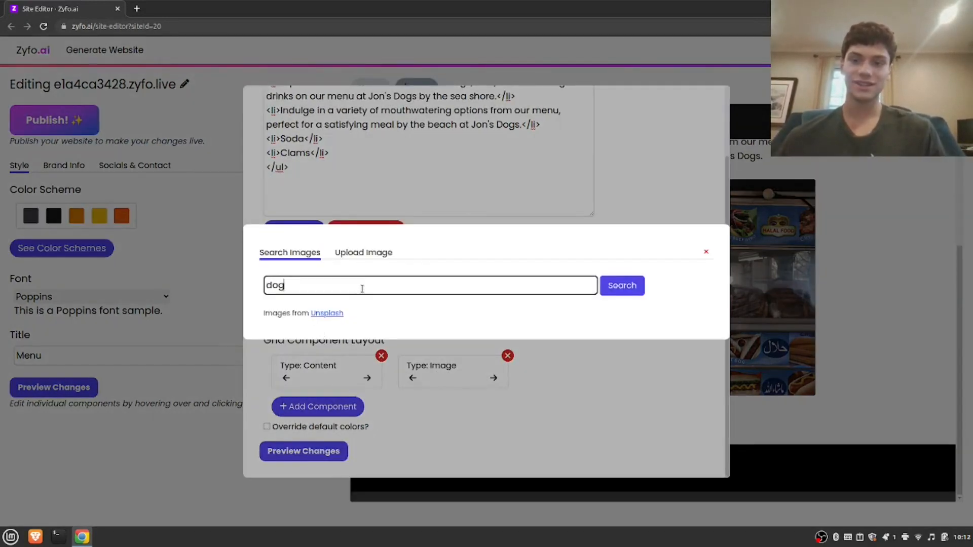
text(menu)
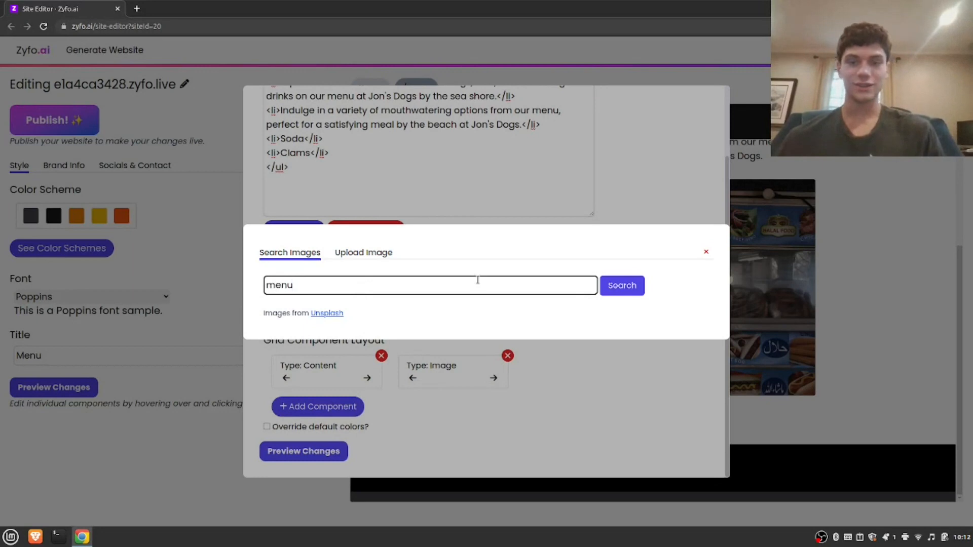
click(625, 294)
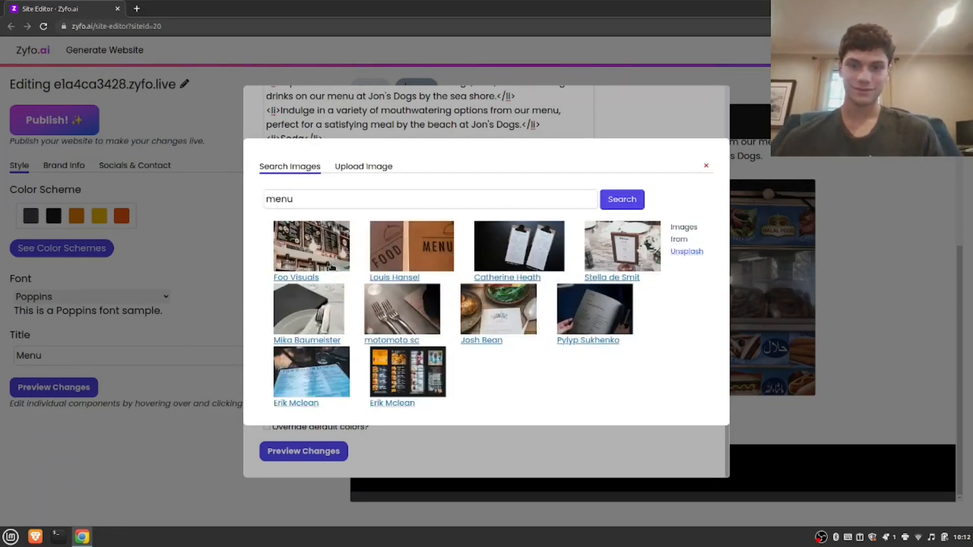
click(427, 259)
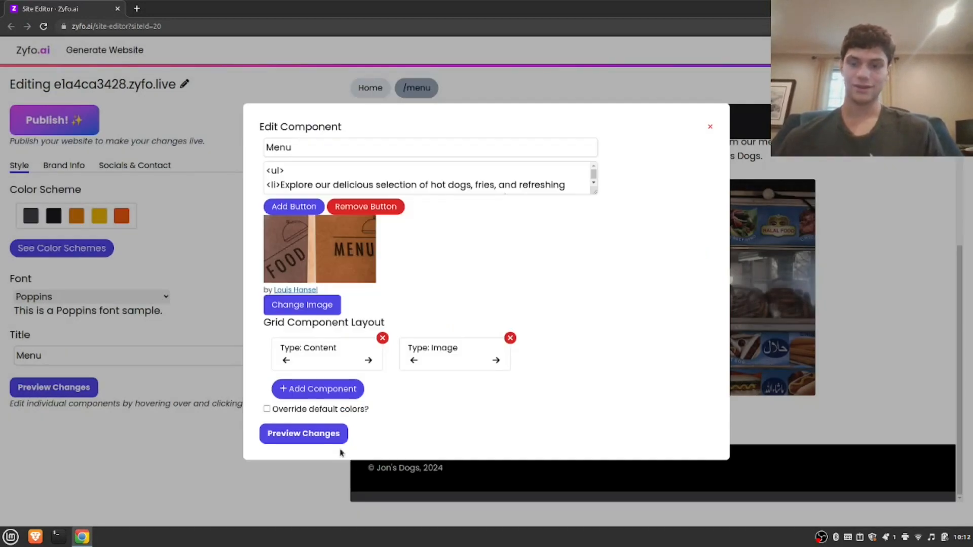
click(318, 433)
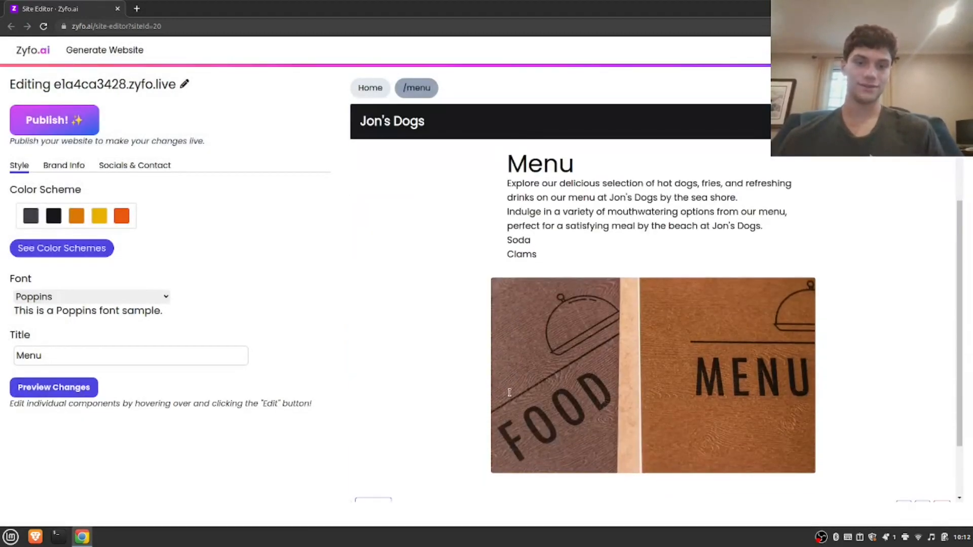
drag(540, 263, 514, 248)
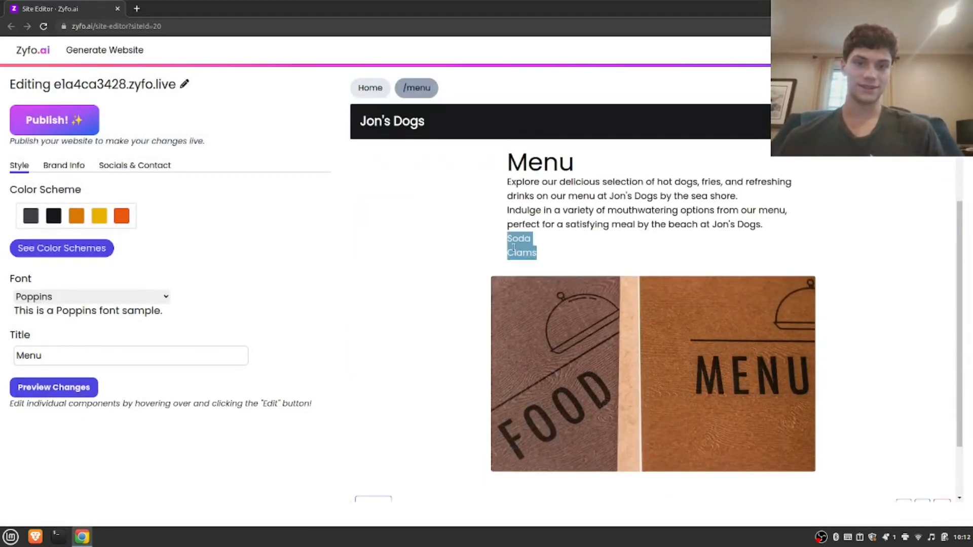
Look over the /menu page and test the See Menu button in the home page's Menu section
scroll(681, 284, down, 2)
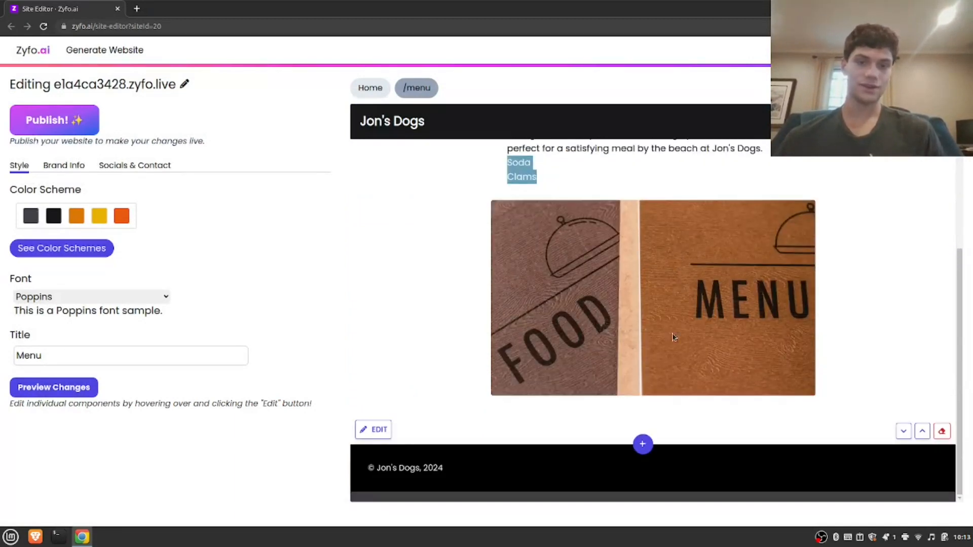
scroll(674, 337, up, 2)
scroll(604, 382, down, 1)
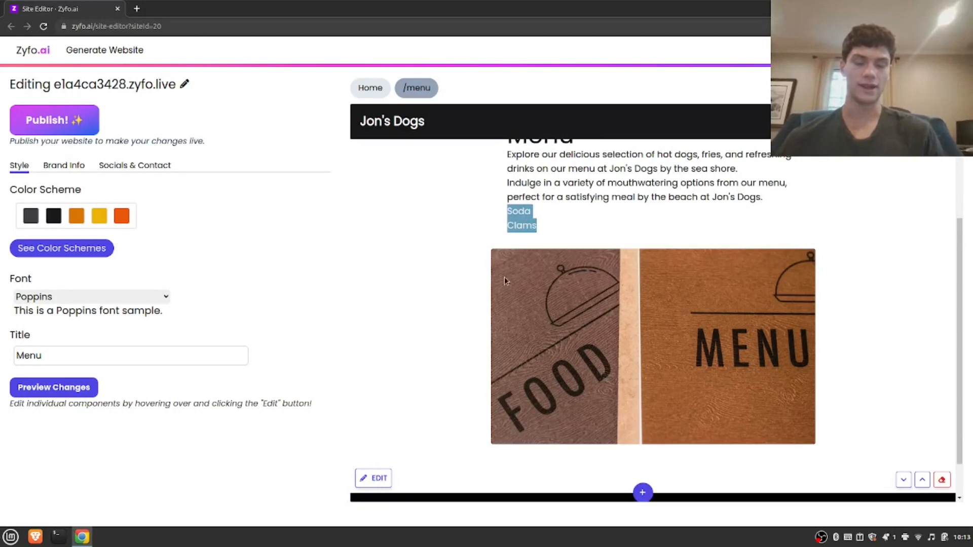
scroll(505, 281, up, 3)
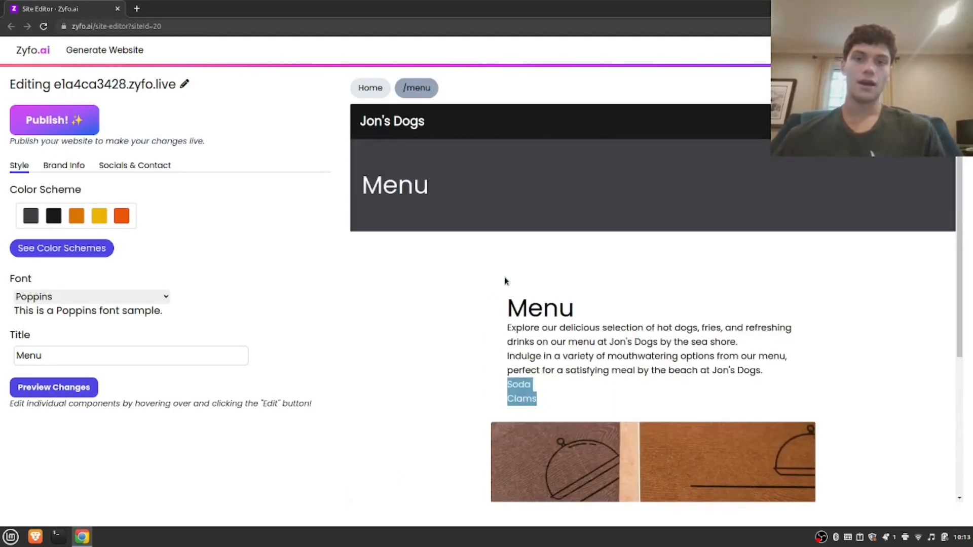
click(371, 90)
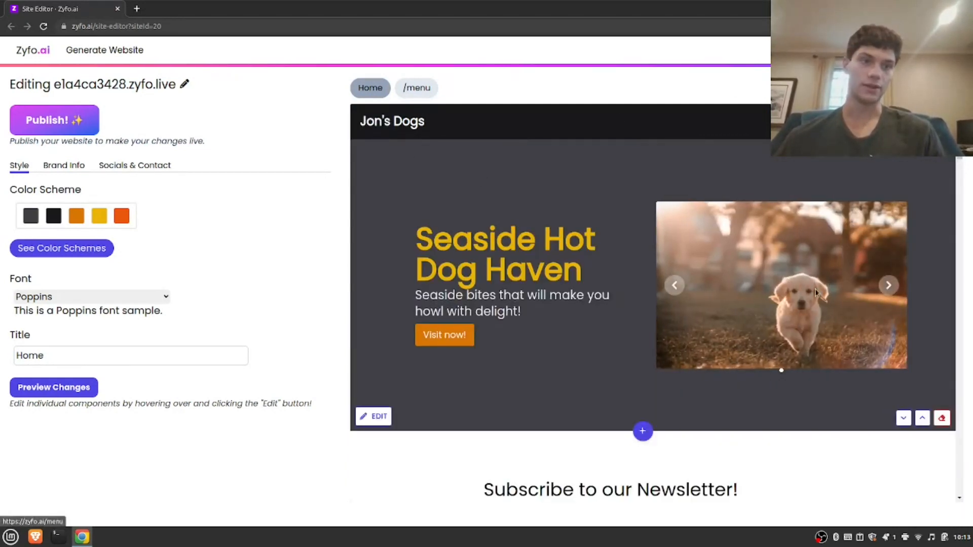
scroll(816, 291, down, 15)
scroll(816, 290, down, 5)
scroll(816, 289, up, 2)
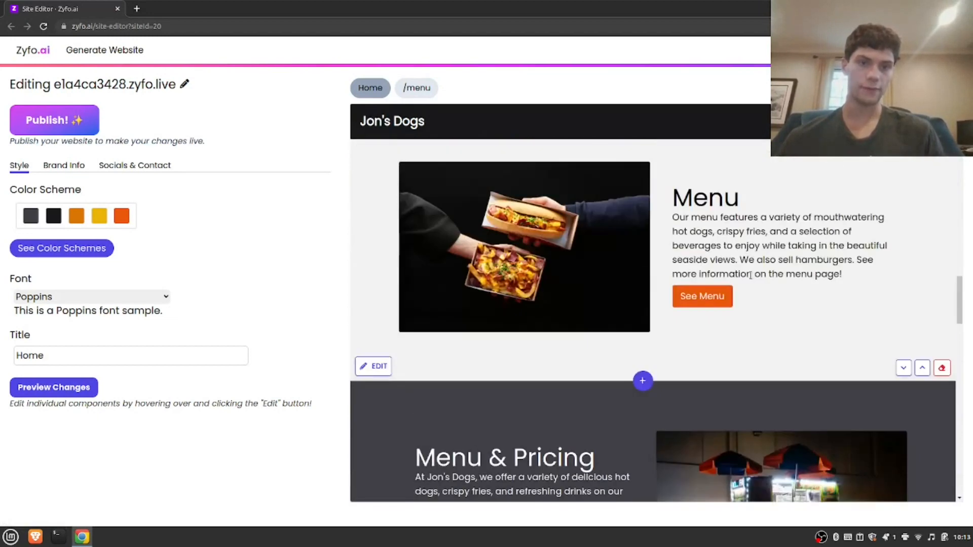
click(701, 295)
scroll(685, 387, down, 5)
scroll(661, 430, up, 5)
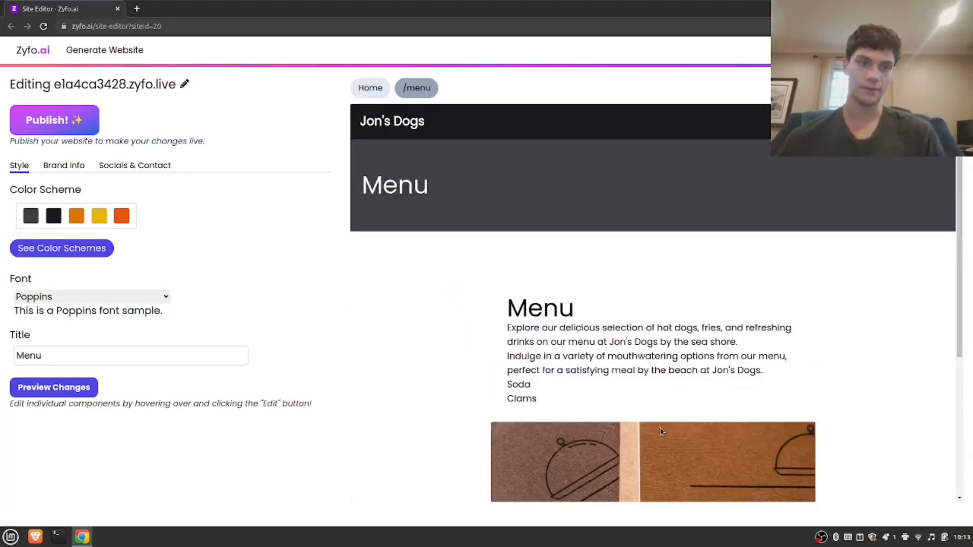
Return to the home page and look over its sections
click(370, 87)
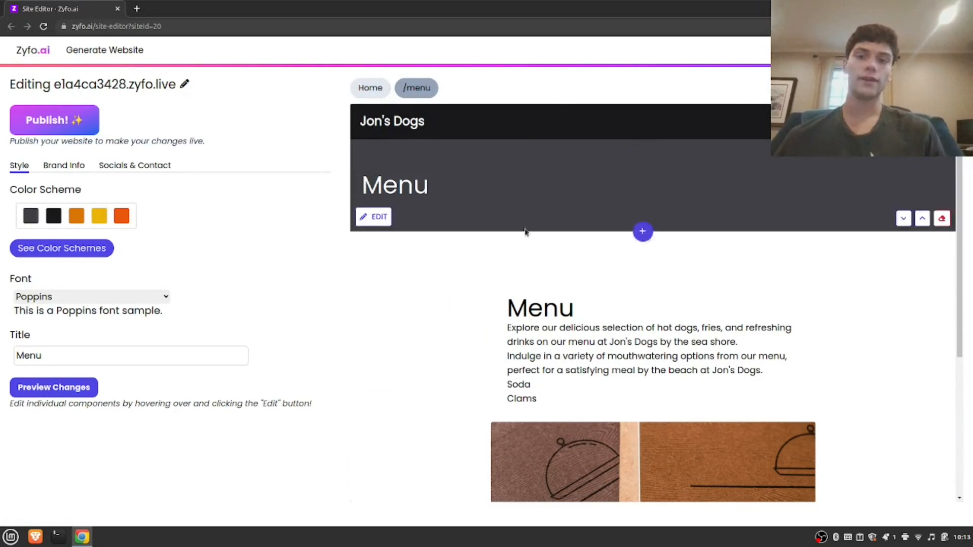
scroll(549, 386, down, 6)
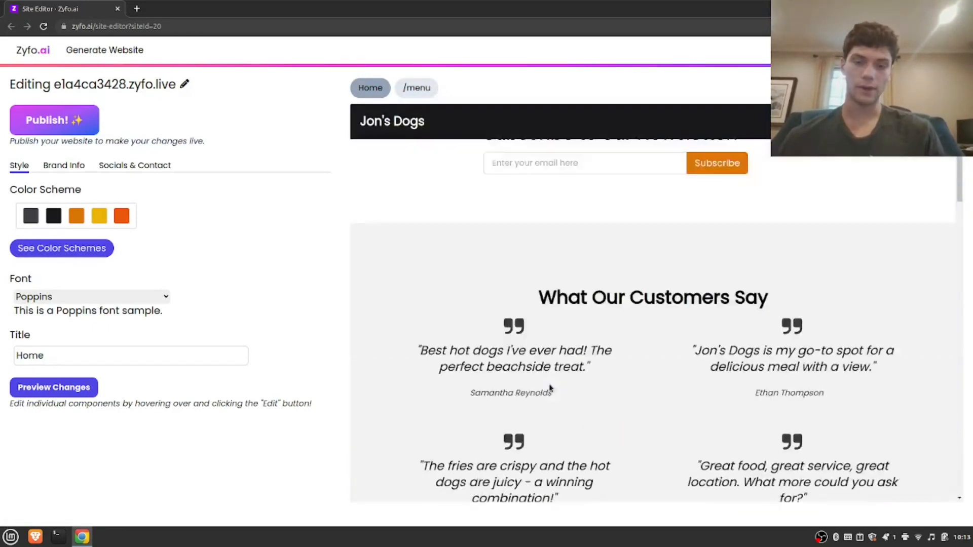
scroll(550, 385, down, 3)
scroll(548, 471, up, 5)
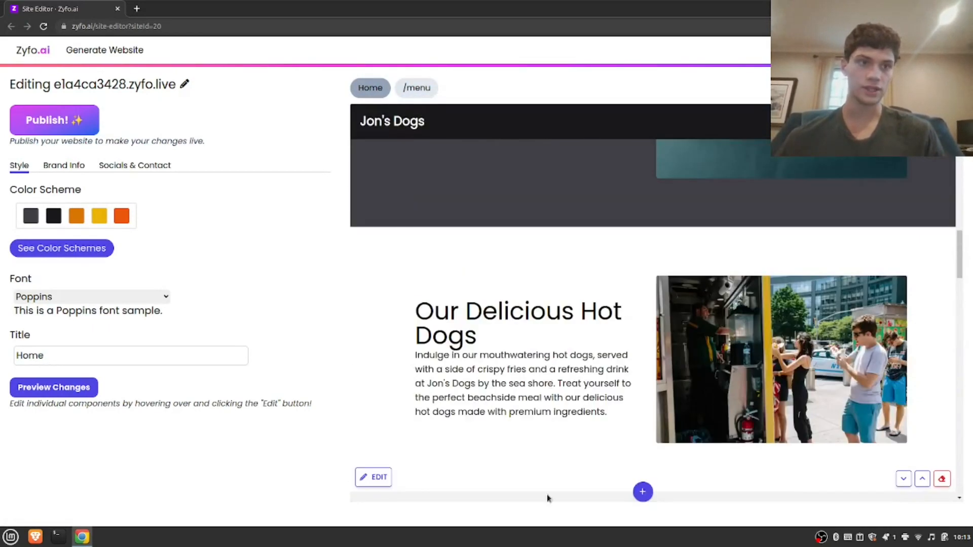
scroll(610, 493, up, 2)
scroll(610, 493, up, 3)
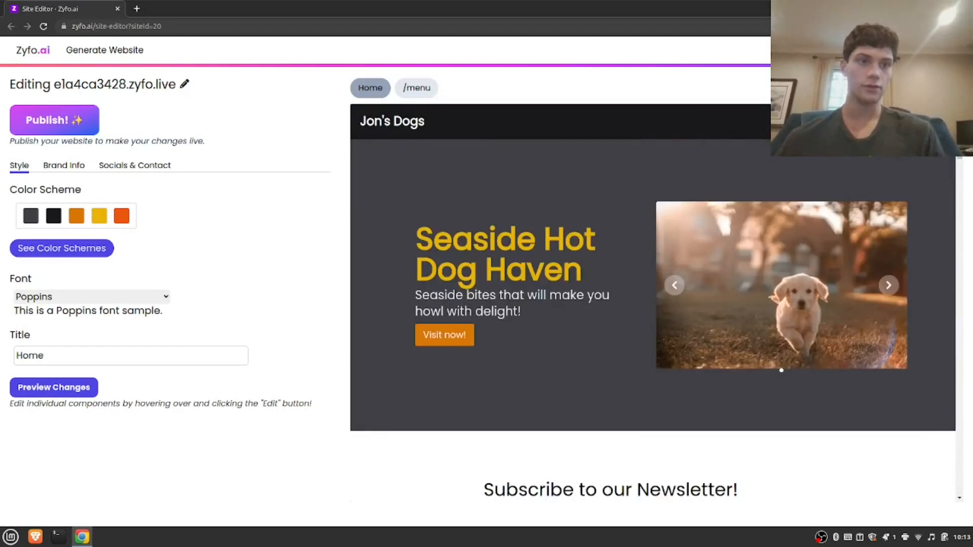
Add a new page titled "Find Us" to the website
click(923, 87)
click(433, 281)
key(ctrl+a)
key(BackSpace)
text(find us)
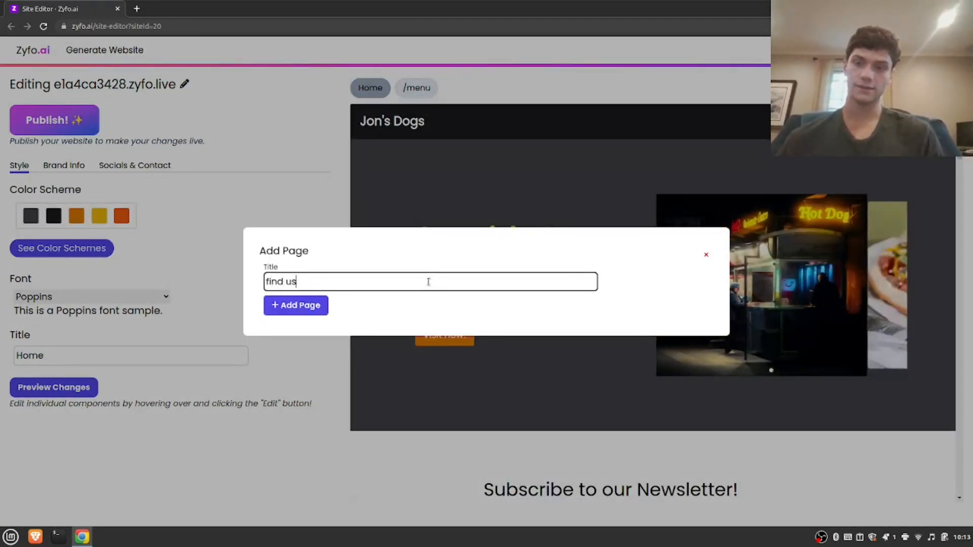
key(BackSpace)
key(BackSpace)
key(BackSpace)
key(BackSpace)
key(BackSpace)
key(BackSpace)
key(BackSpace)
text(Find Us)
click(296, 305)
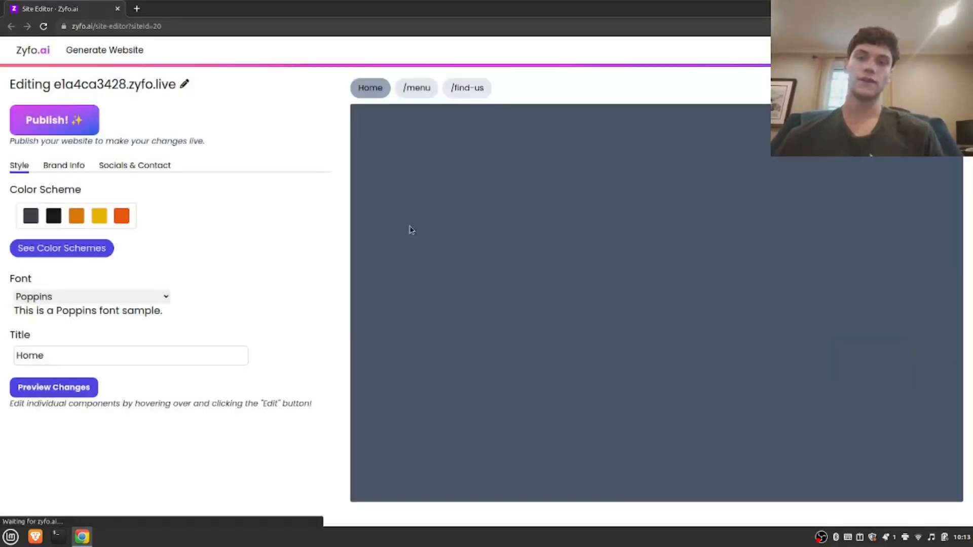
On the /find-us page, replace the Find Us section's image component with a map with one pinpoint, keep its default address, and preview the changes
click(466, 89)
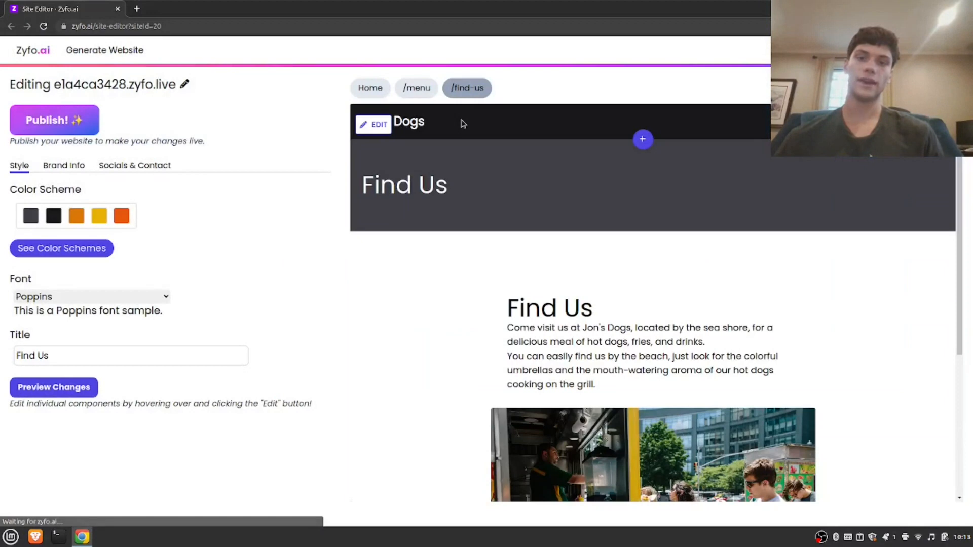
scroll(507, 264, down, 4)
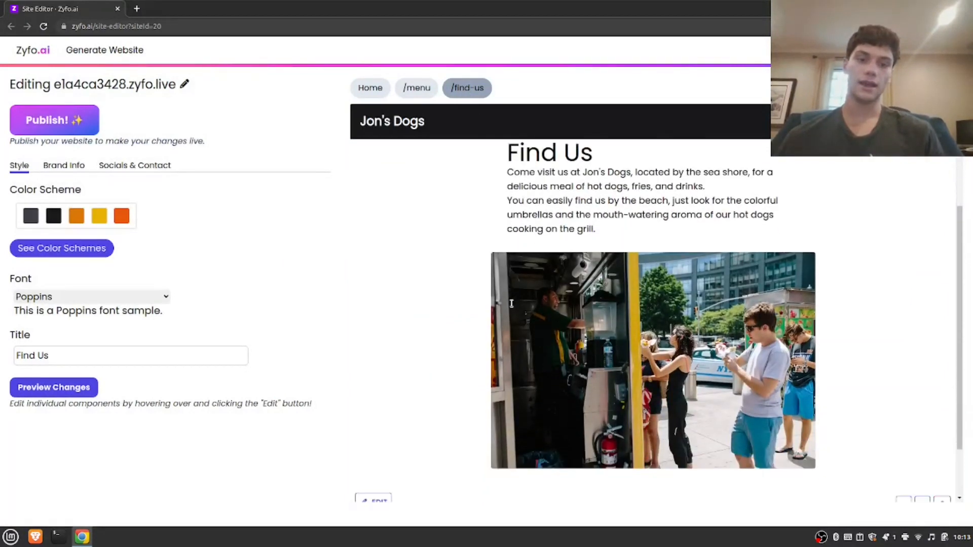
click(389, 437)
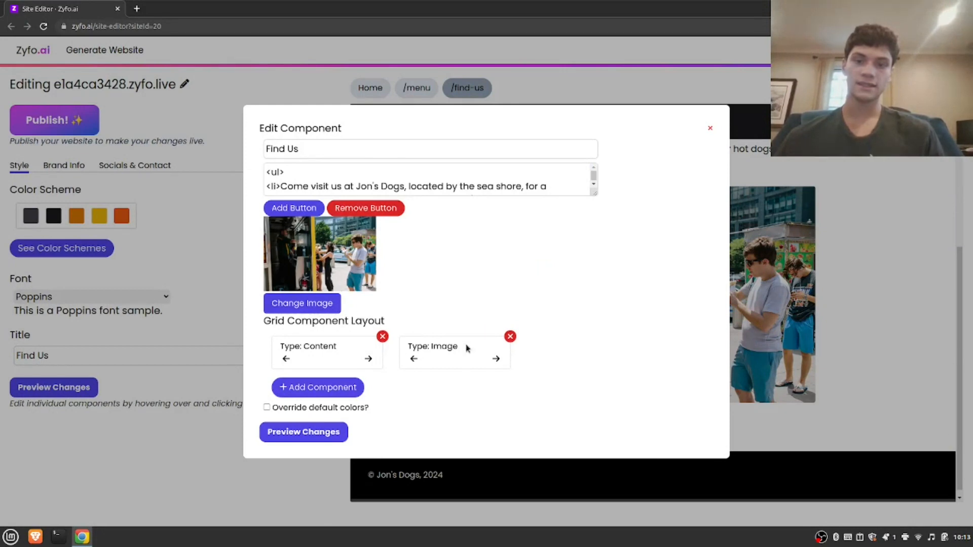
click(509, 337)
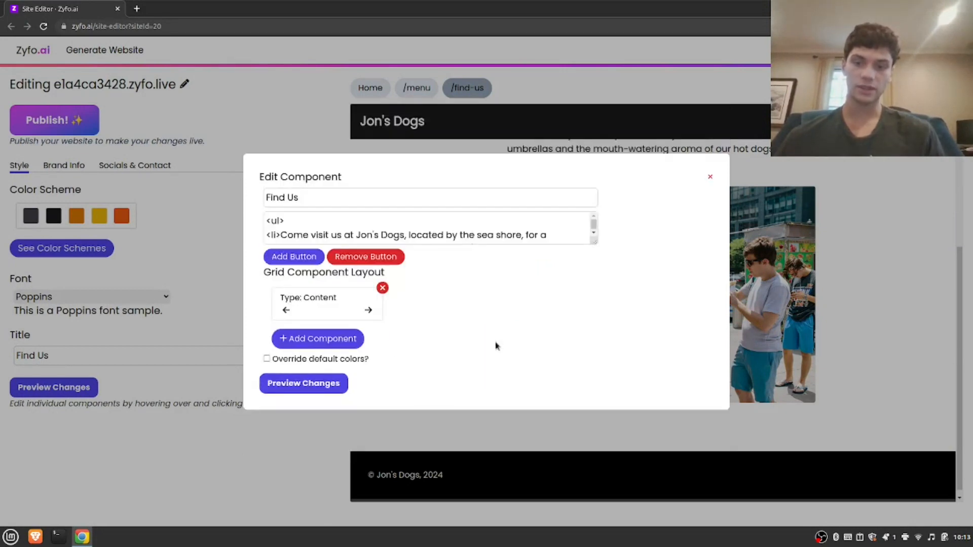
click(345, 340)
click(317, 326)
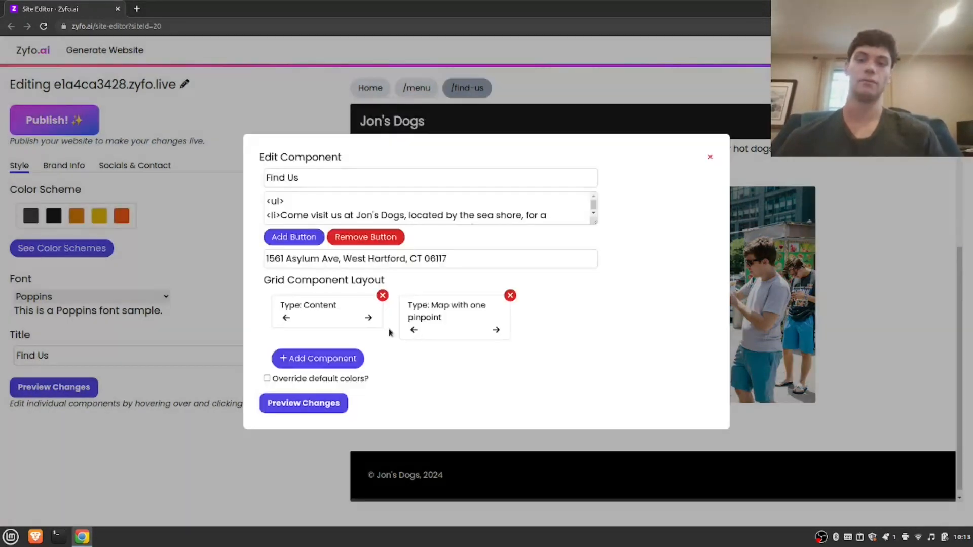
drag(459, 260, 263, 269)
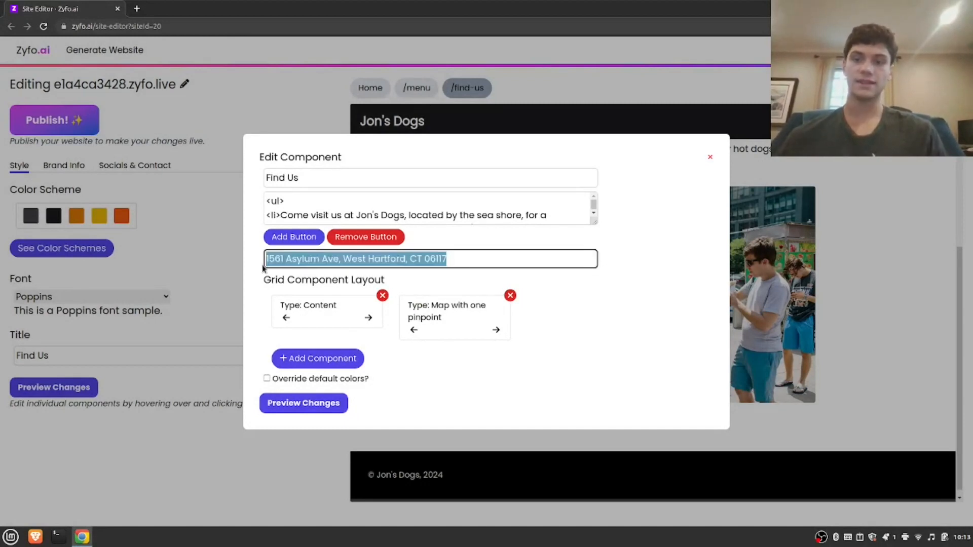
click(320, 257)
drag(451, 259, 274, 260)
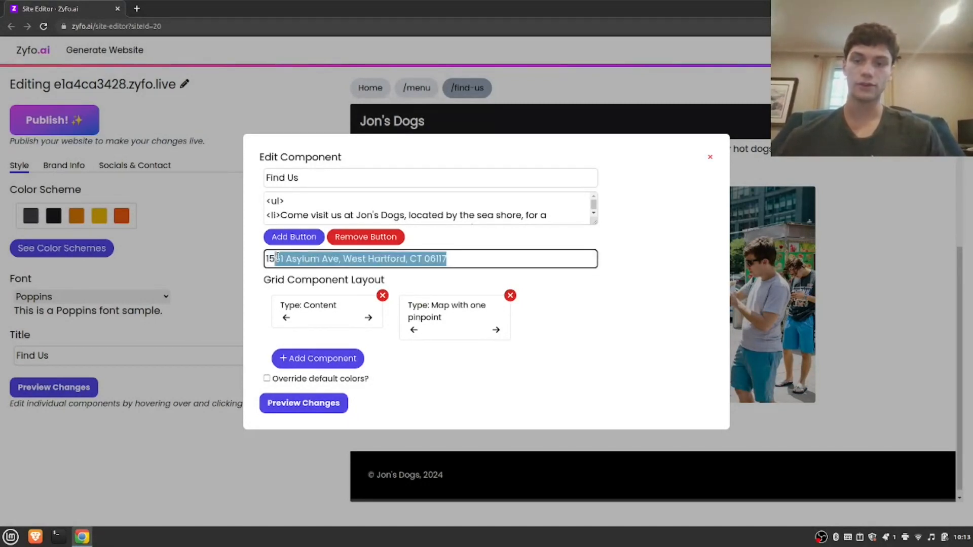
click(304, 404)
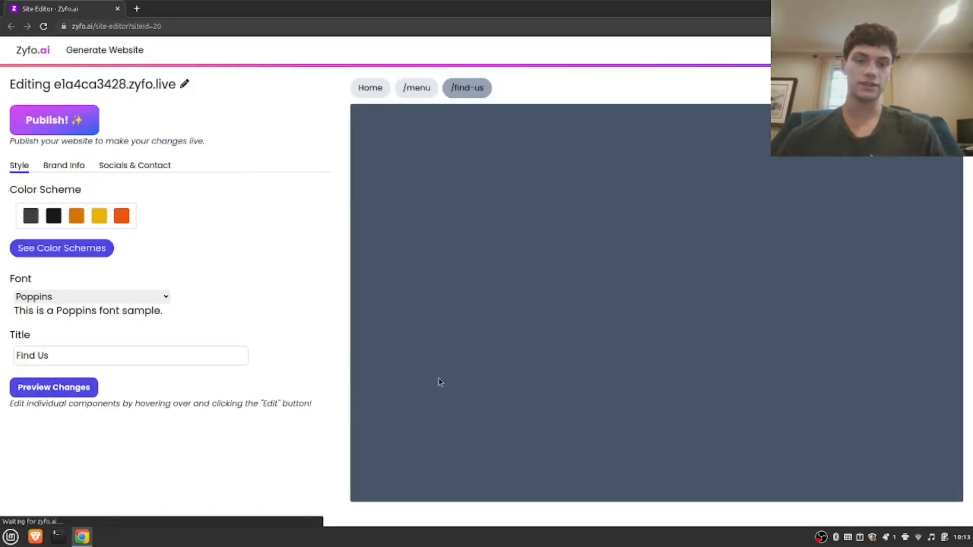
Inspect the embedded map in the Find Us section by panning around its pinpoint
scroll(545, 299, down, 3)
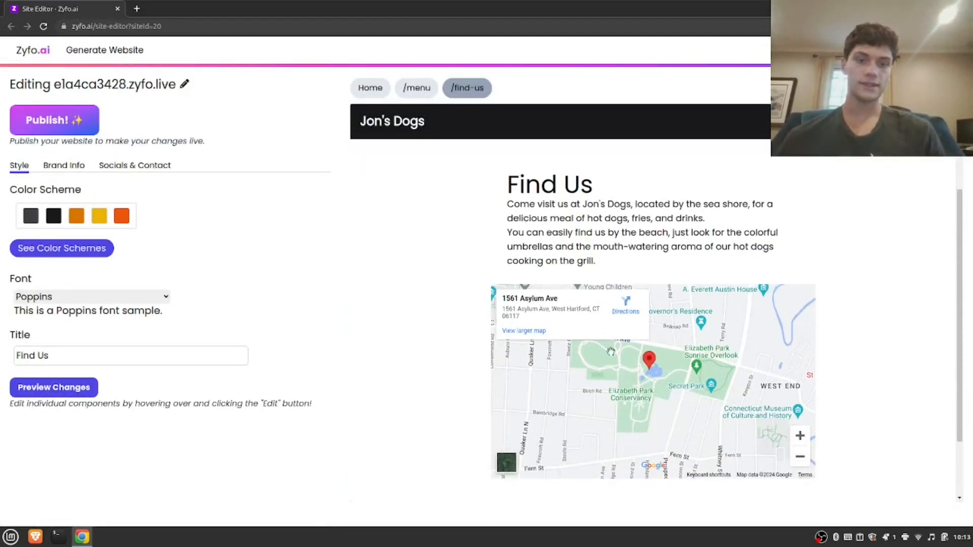
drag(583, 401, 564, 391)
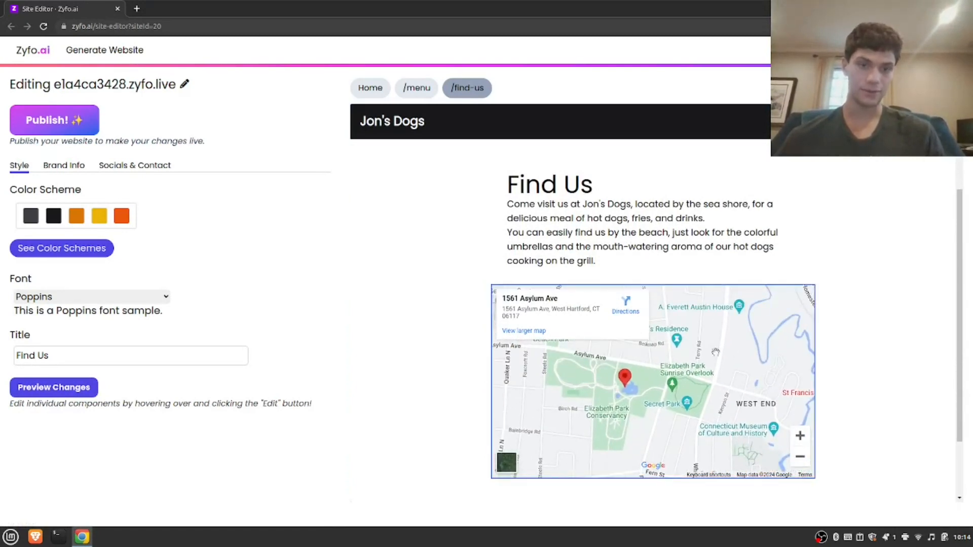
scroll(845, 375, down, 2)
scroll(843, 387, up, 2)
drag(687, 404, 727, 392)
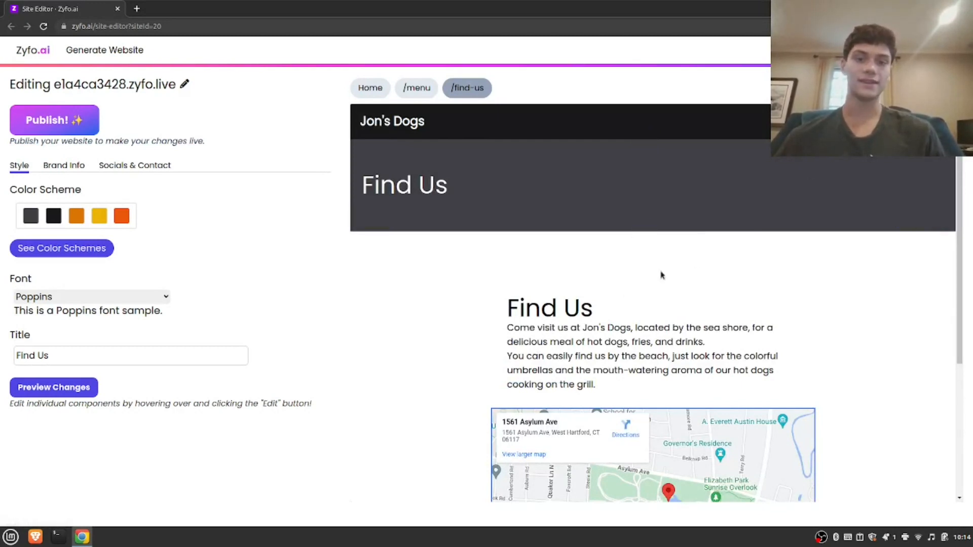
Change the header title of the /find-us page to "Find Us: Address" and preview the changes
click(373, 217)
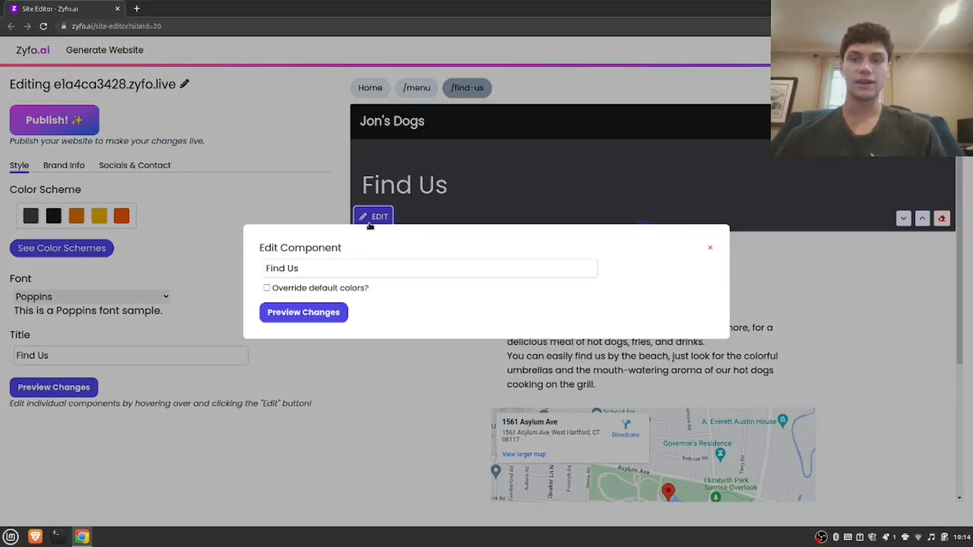
click(341, 266)
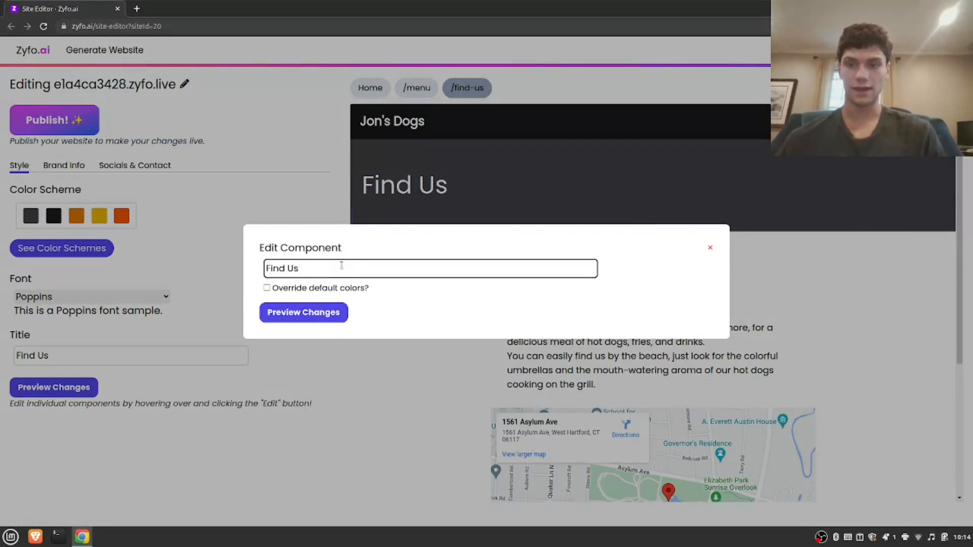
text(: Address)
click(304, 312)
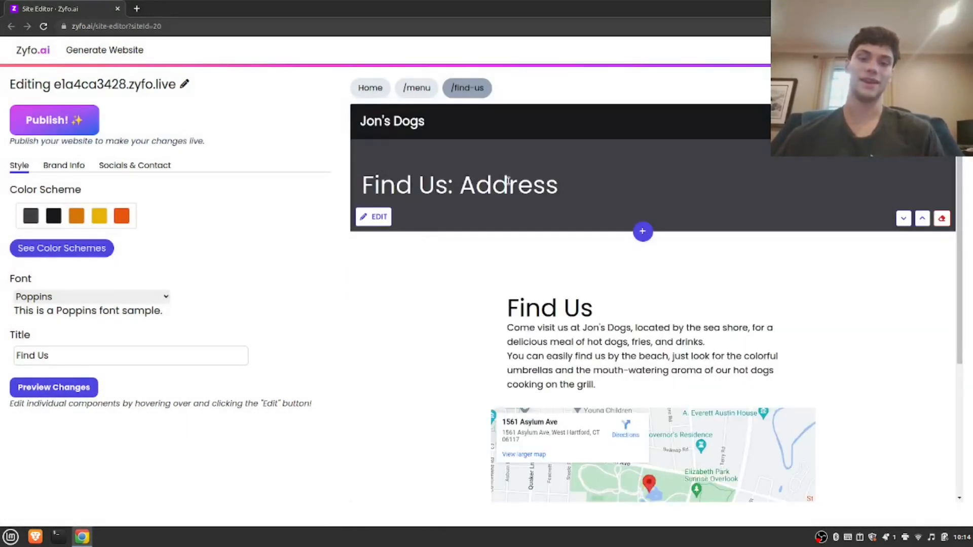
Review the edited pages, going through the home page down to the contact form and footer
click(417, 88)
click(370, 87)
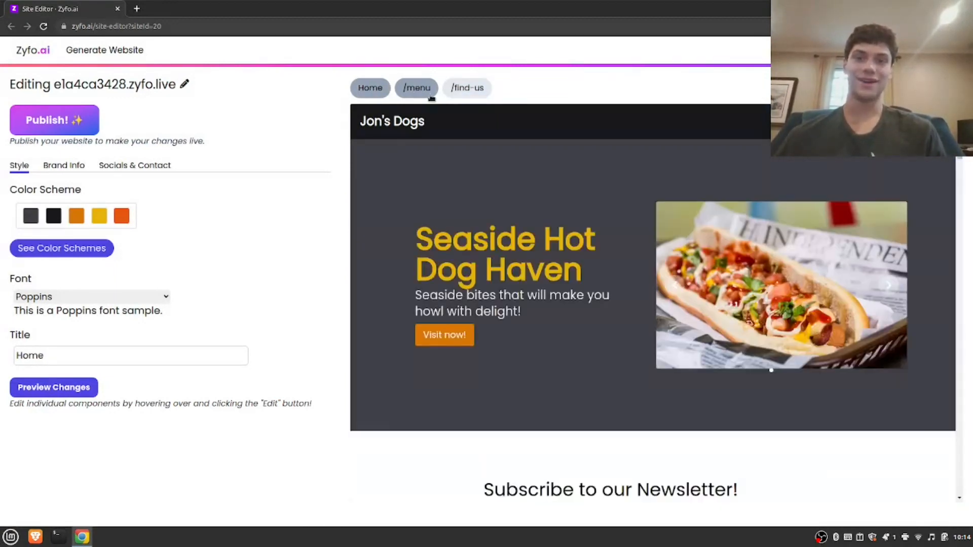
scroll(473, 223, down, 10)
scroll(473, 224, down, 15)
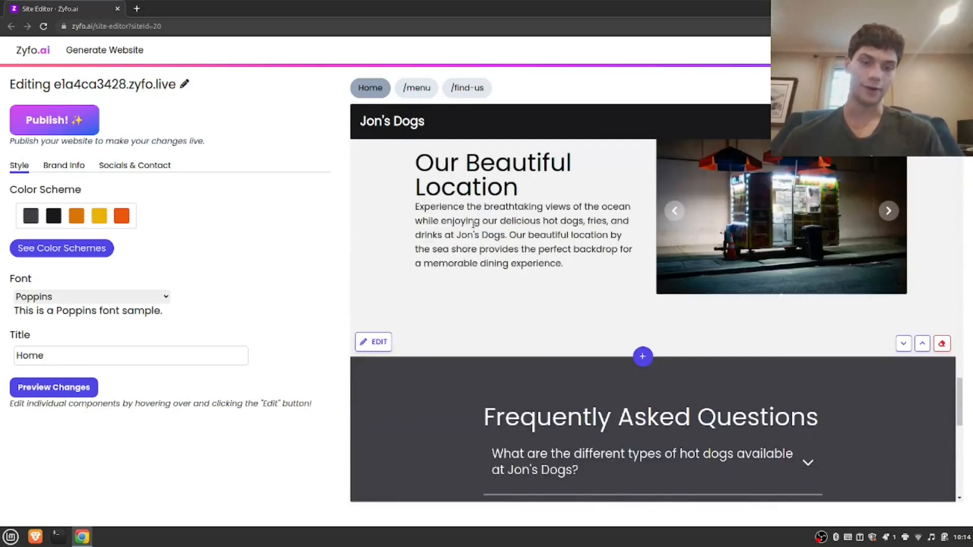
scroll(473, 225, down, 5)
click(557, 222)
scroll(517, 374, down, 6)
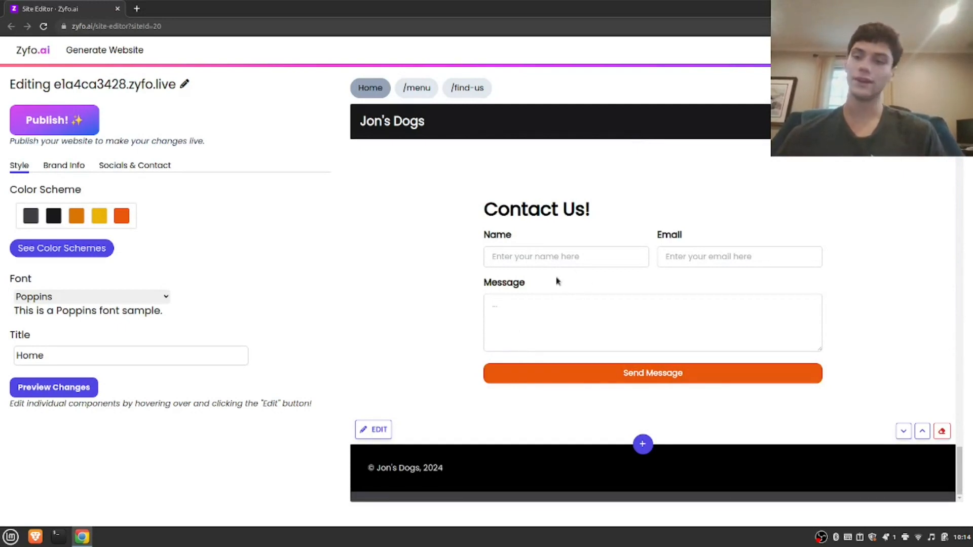
mouse_move(505, 457)
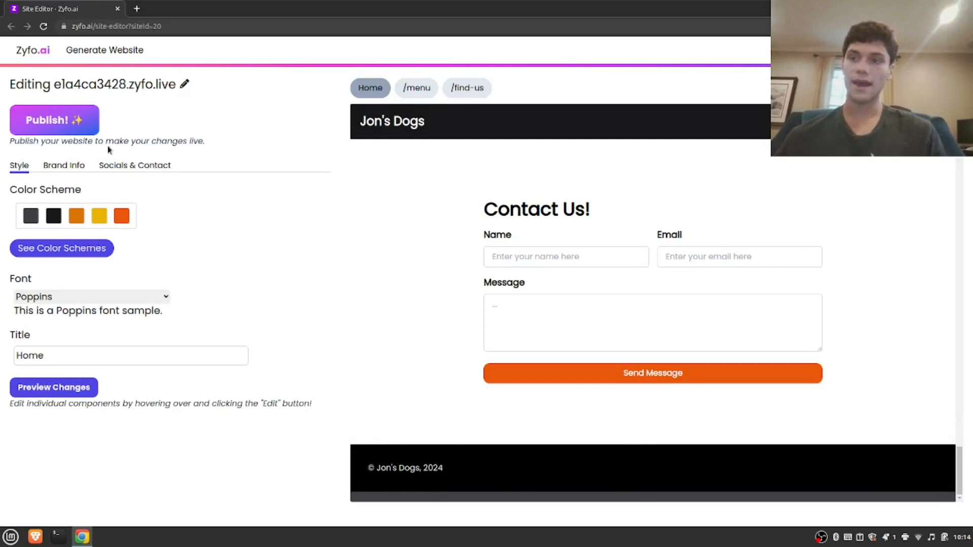
Publish the website and dismiss the congratulations dialog on the live site
click(76, 126)
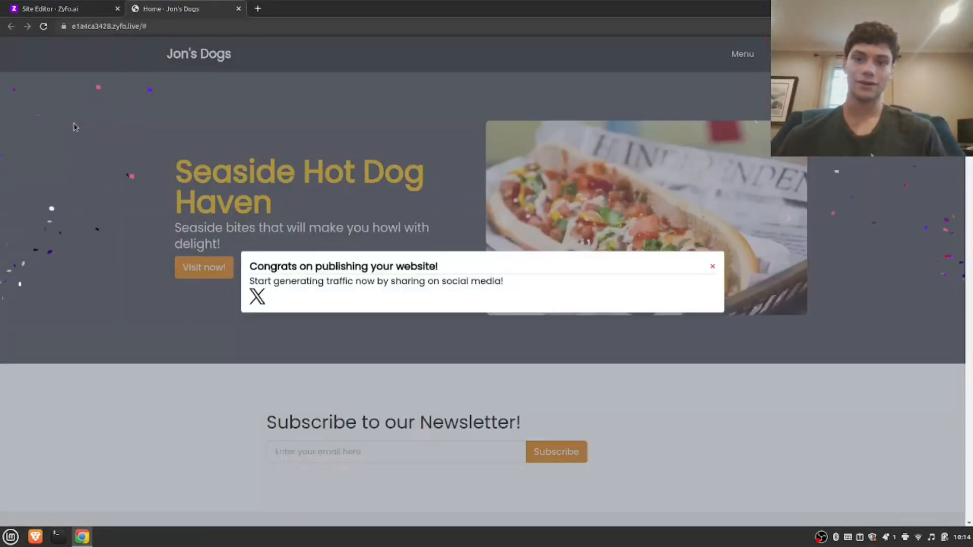
click(336, 174)
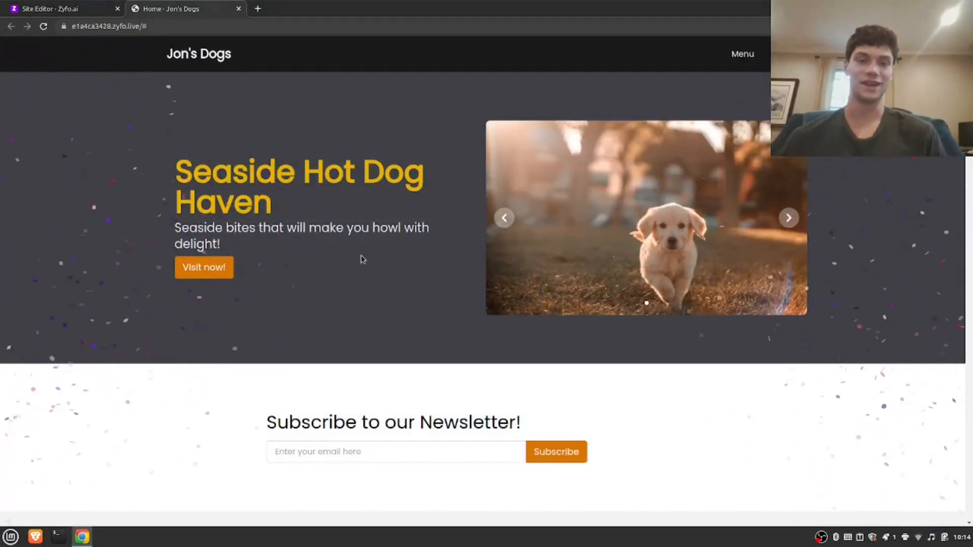
Examine the published home page and its web address, going through all sections down to the contact form
scroll(370, 306, down, 6)
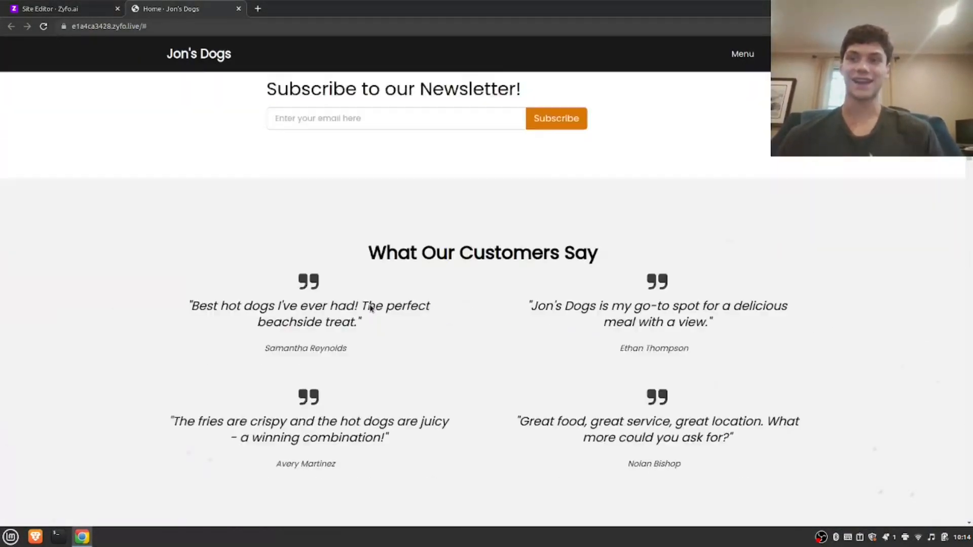
click(140, 26)
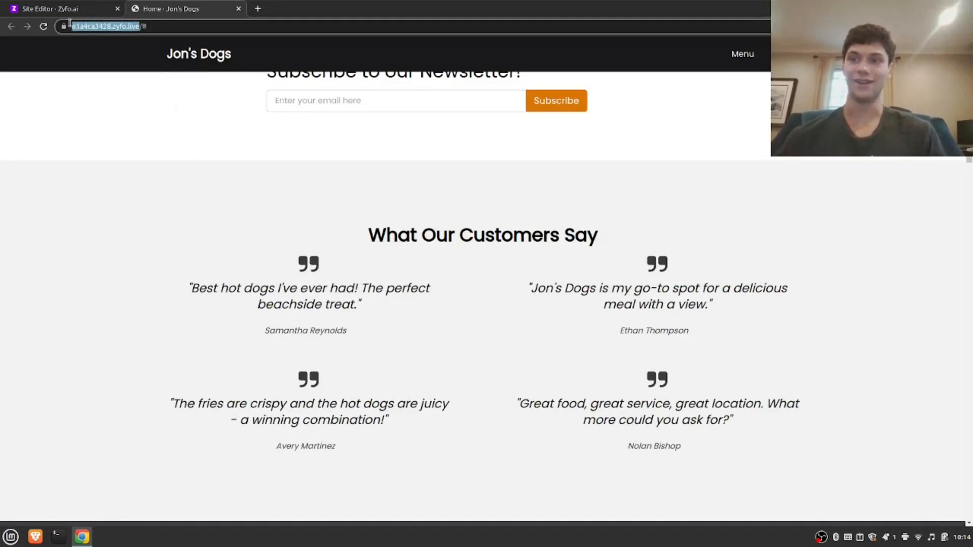
click(174, 157)
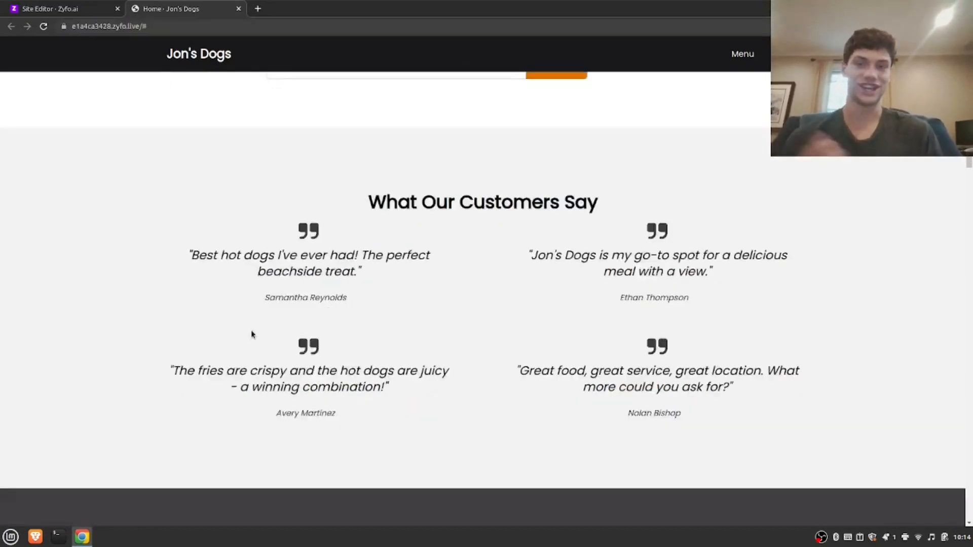
scroll(251, 332, up, 15)
scroll(252, 334, down, 20)
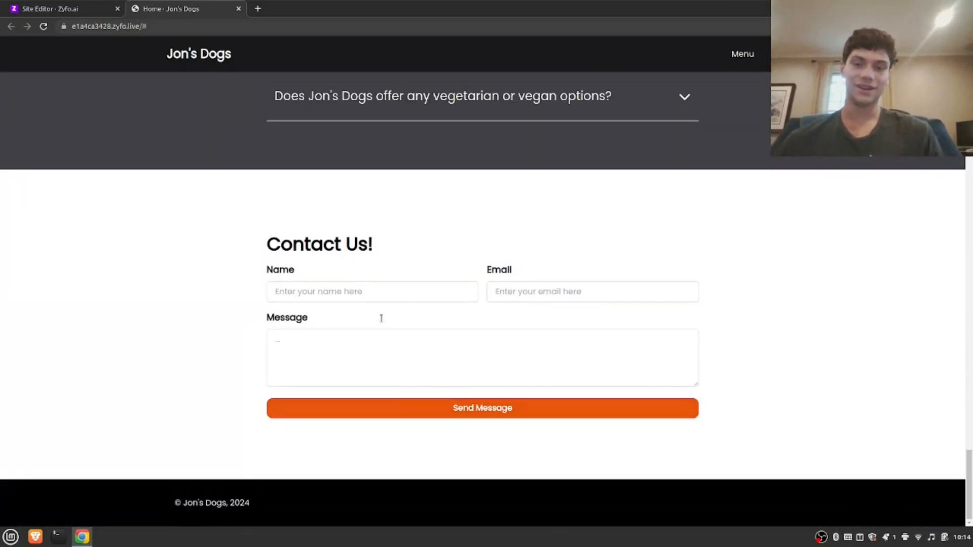
Check the published Menu and Find Us pages through the site navigation and return to the live home page
click(743, 53)
scroll(730, 147, down, 3)
scroll(722, 172, up, 3)
click(785, 53)
scroll(672, 267, down, 2)
scroll(671, 265, down, 1)
scroll(456, 147, up, 3)
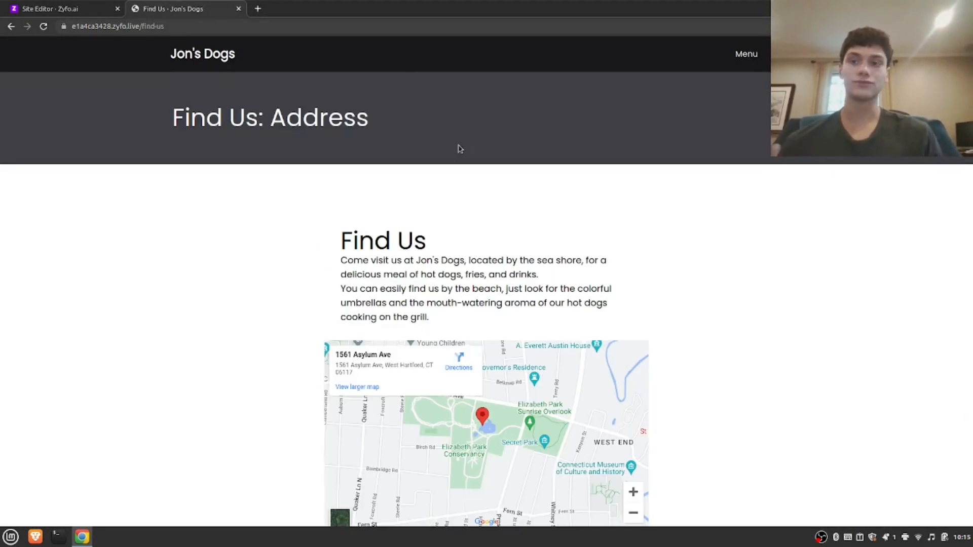
click(226, 63)
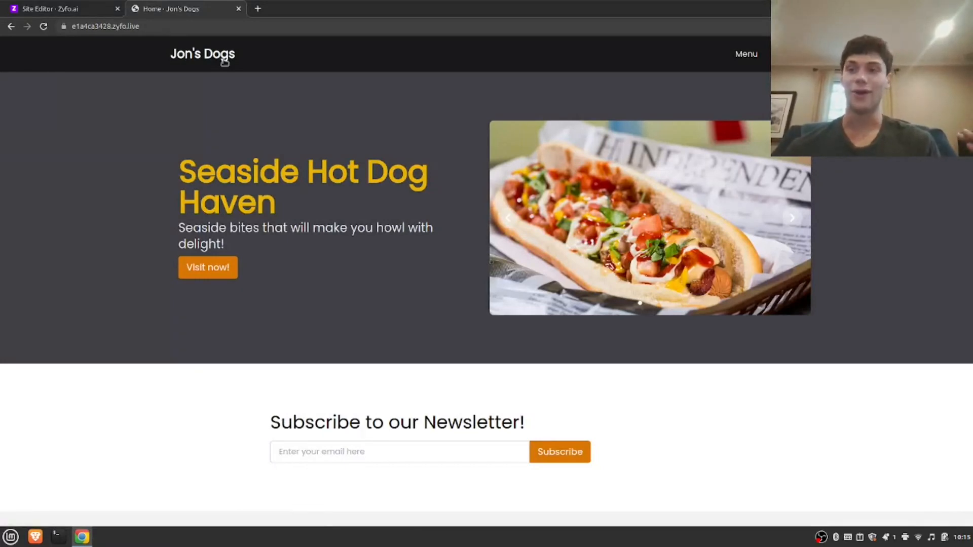